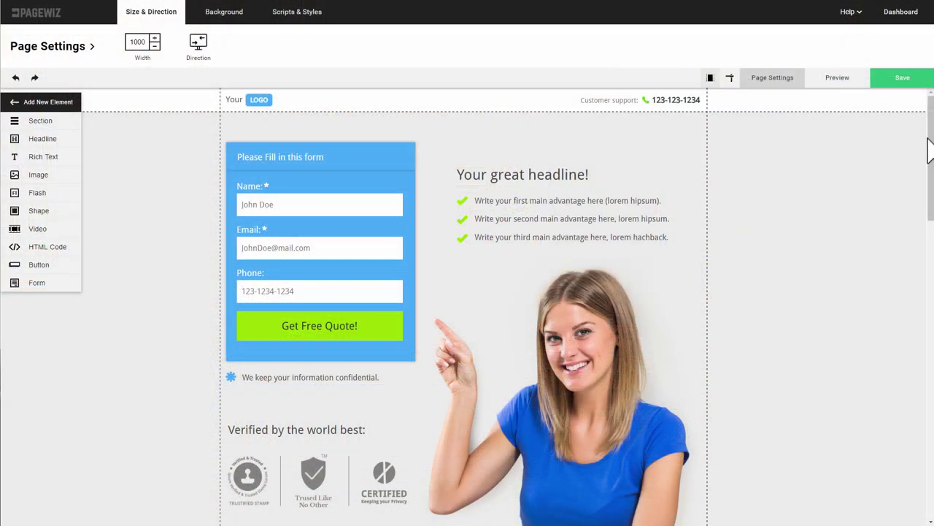
Replace the sample testimonial with a pleased-customer quote and shrink its photo to about 125 pixels
mouse_move(929, 150)
left_mouse_down()
mouse_move(908, 203)
mouse_move(912, 226)
left_mouse_up()
left_click(593, 396)
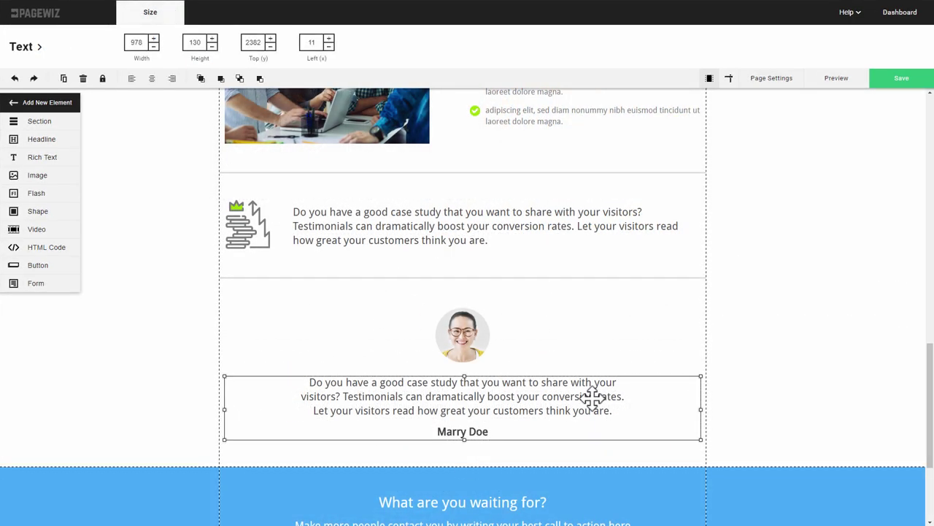
double_click(593, 397)
left_click_drag(312, 453, 612, 484)
type("I was so plea")
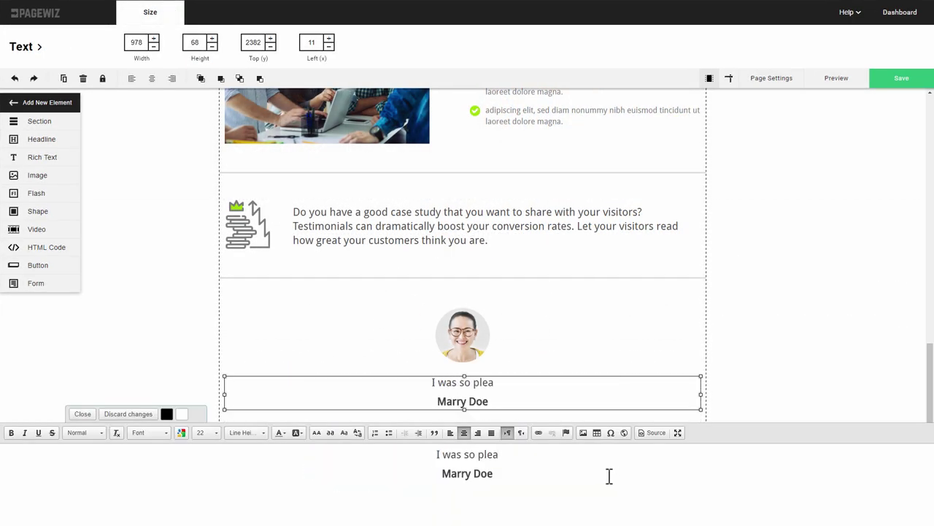
type("sed with the service - I have r")
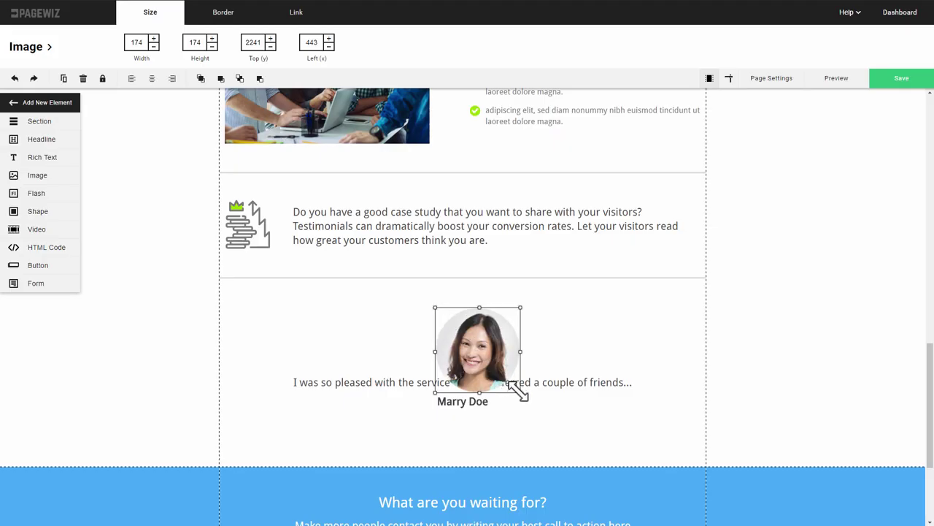
left_click_drag(521, 392, 496, 367)
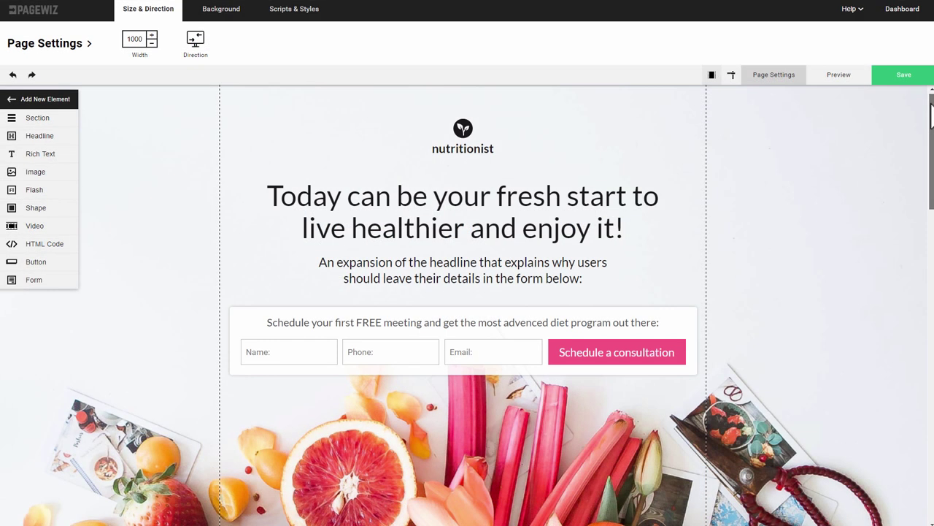
Scroll through the finished health-coach landing page preview
left_click_drag(931, 106, 921, 198)
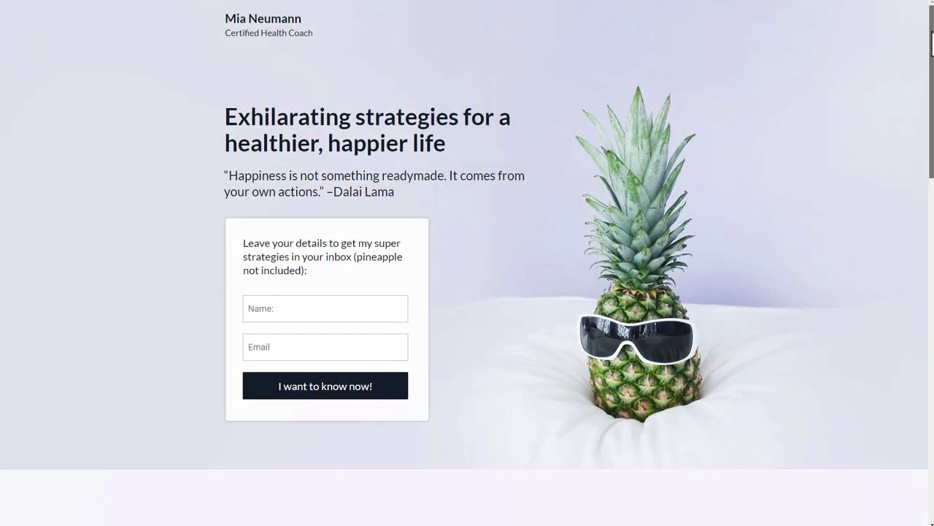
mouse_move(930, 56)
left_mouse_down()
mouse_move(907, 175)
mouse_move(913, 244)
mouse_move(898, 379)
left_mouse_up()
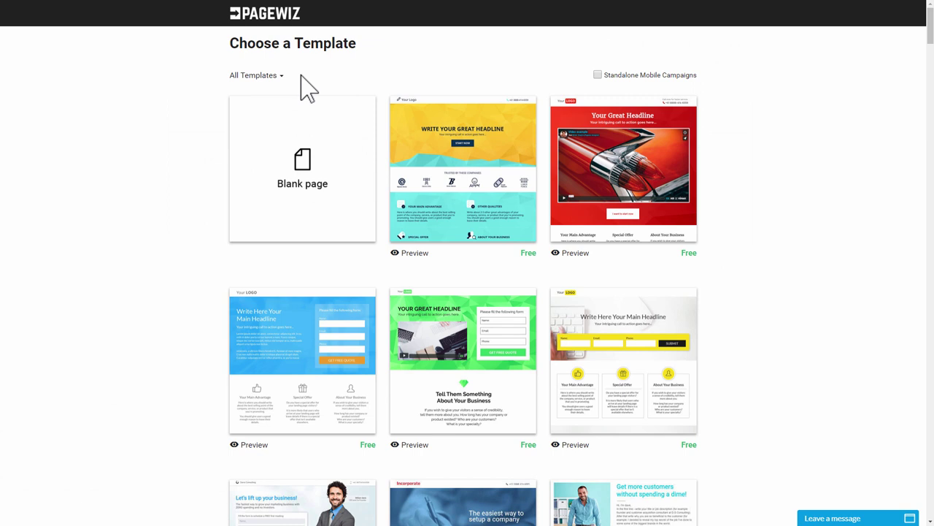
Filter templates to Lifestyle & Wellness, preview the nutritionist template and choose it
left_click(259, 77)
left_click(263, 230)
mouse_move(302, 168)
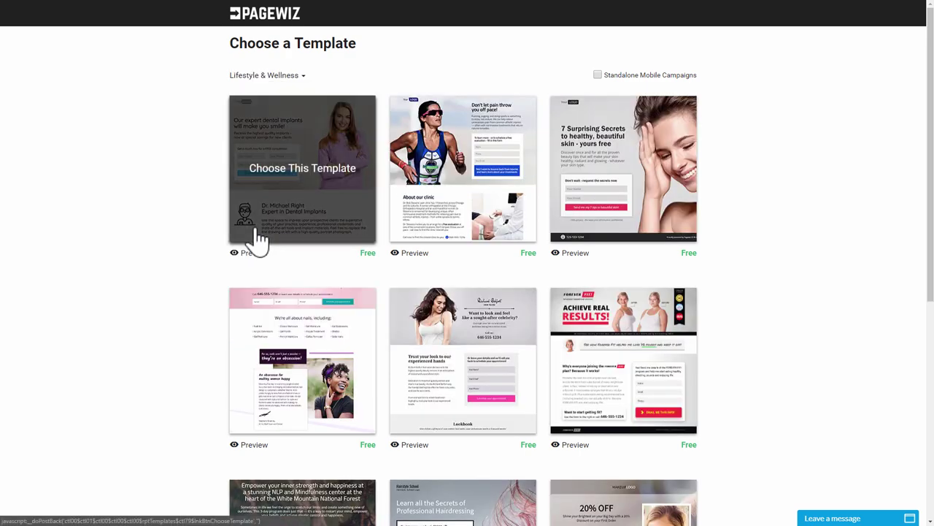
scroll(256, 237, "down", 5)
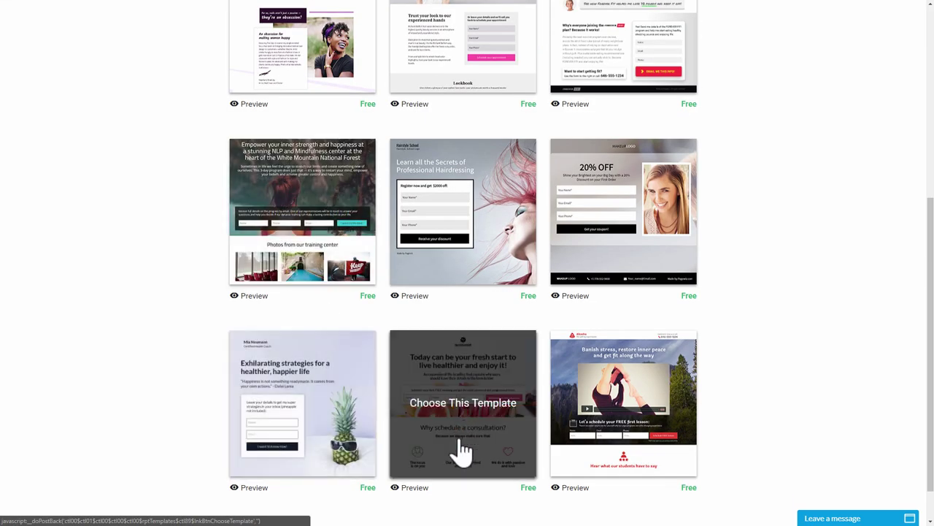
left_click(415, 489)
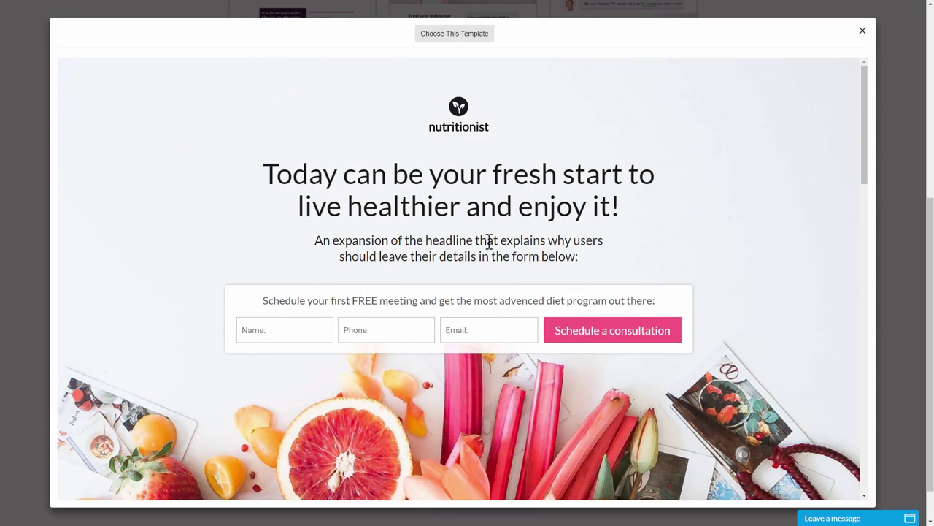
left_click(455, 36)
type("Health strategies campaign")
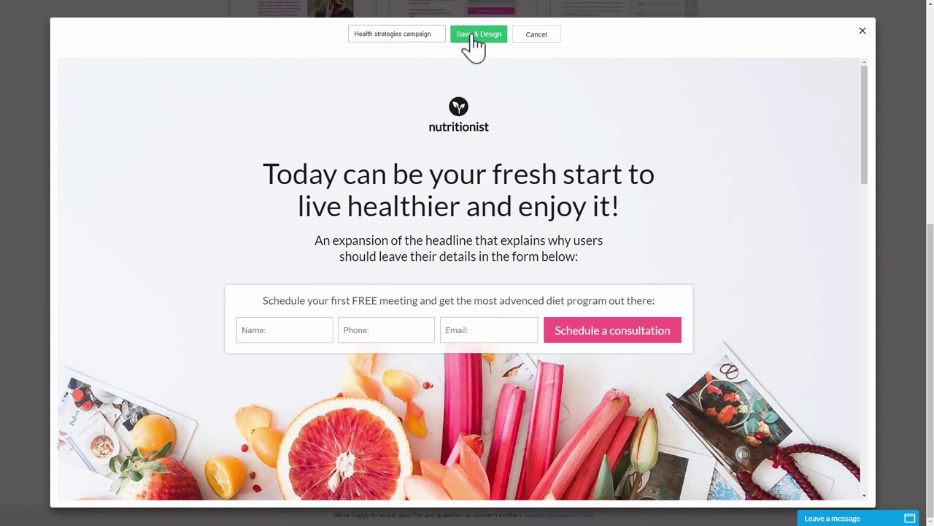
Save the new page for design and delete the leaf logo icon
left_click(472, 37)
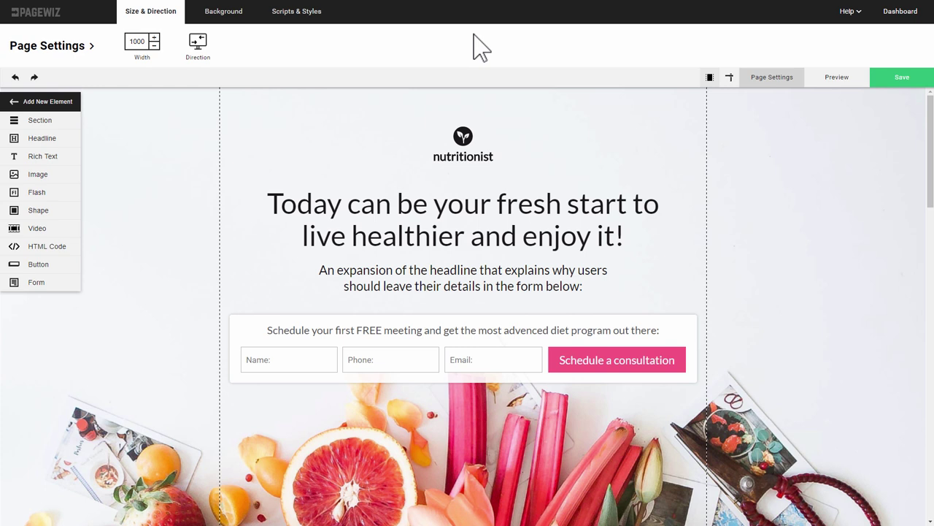
left_click(465, 136)
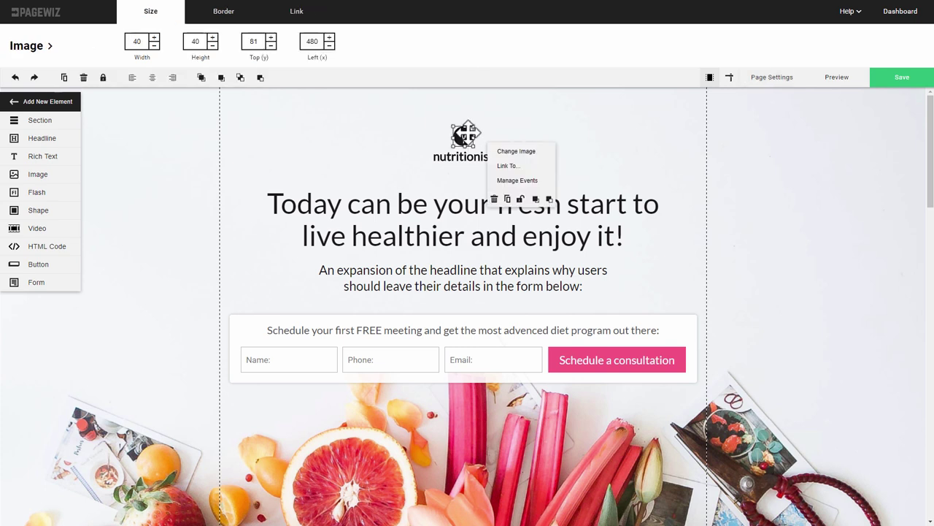
left_click(494, 199)
Change the nutritionist text to 'Mia Neumann' with a 'Certified Health Coach' line at size 18
double_click(446, 156)
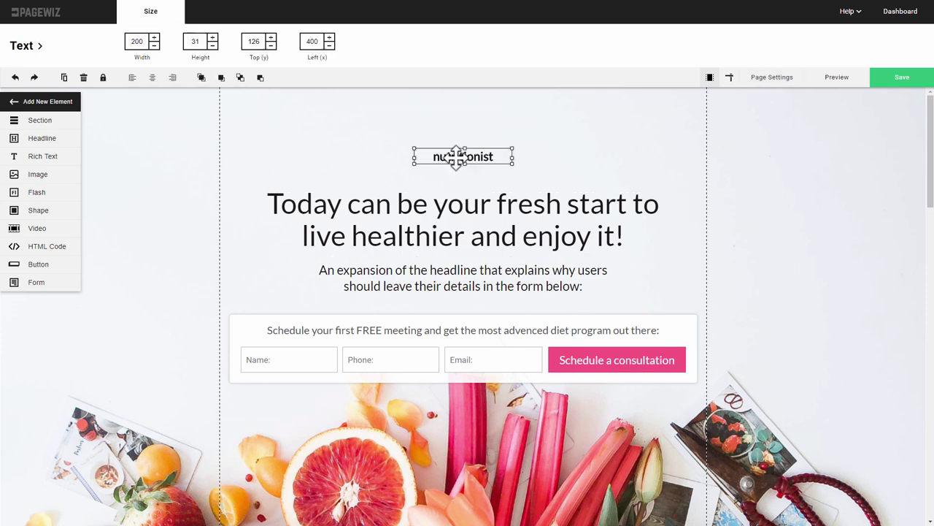
type("Mia Neuma")
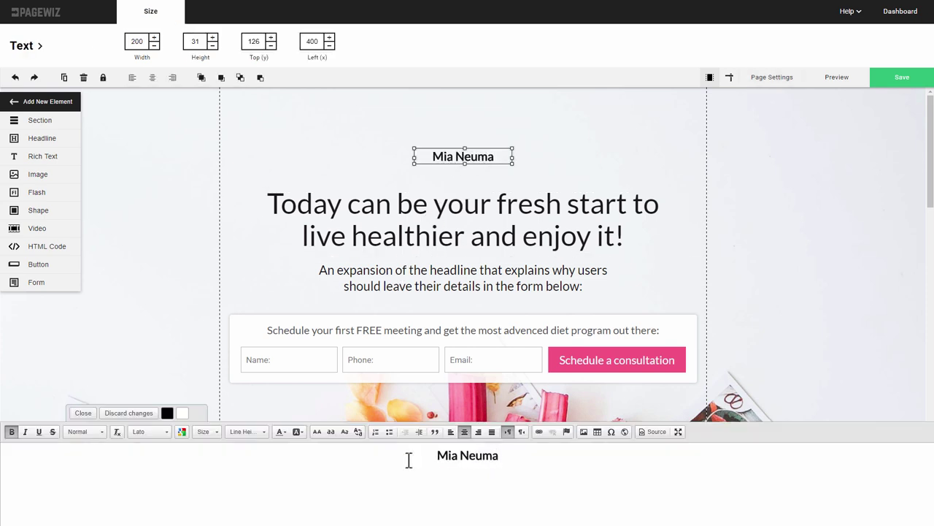
type("nn")
key("Return")
type("Certified Health C")
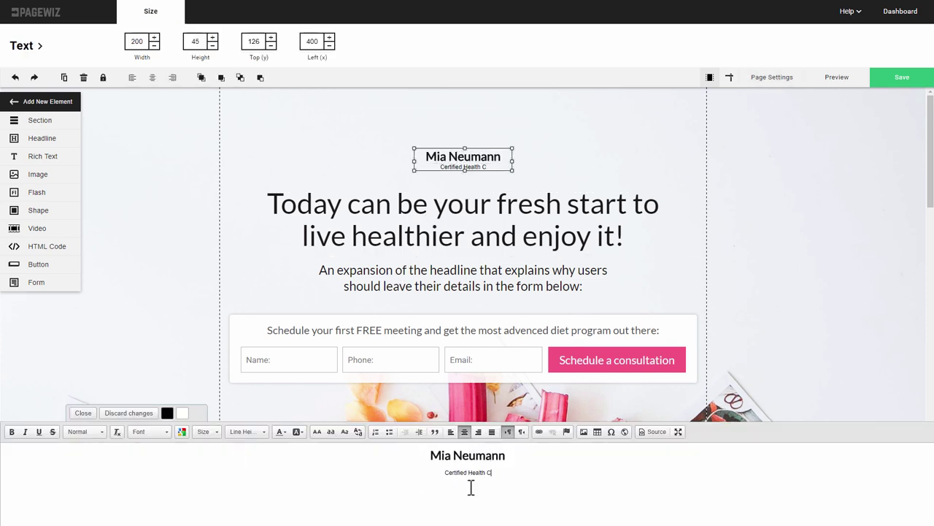
type("oach")
key("shift+Home")
left_click(206, 432)
scroll(246, 468, "down", 3)
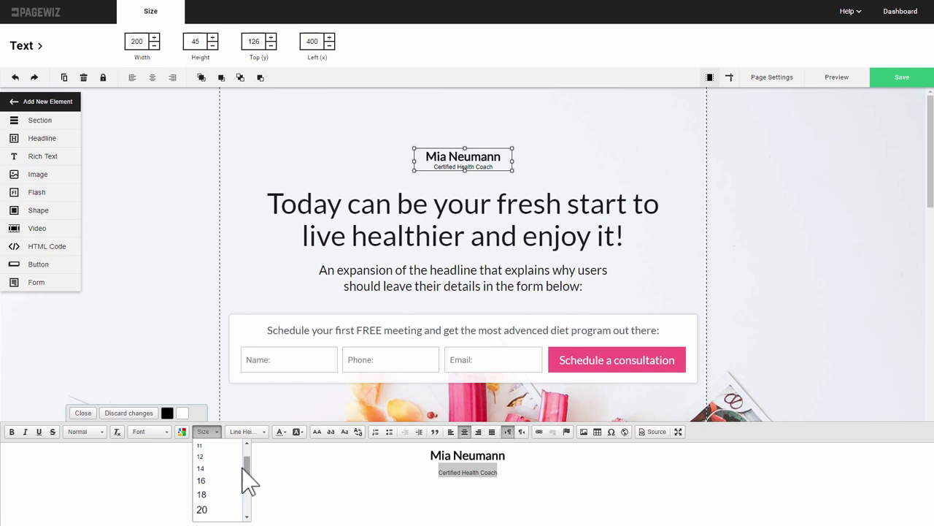
left_click(202, 494)
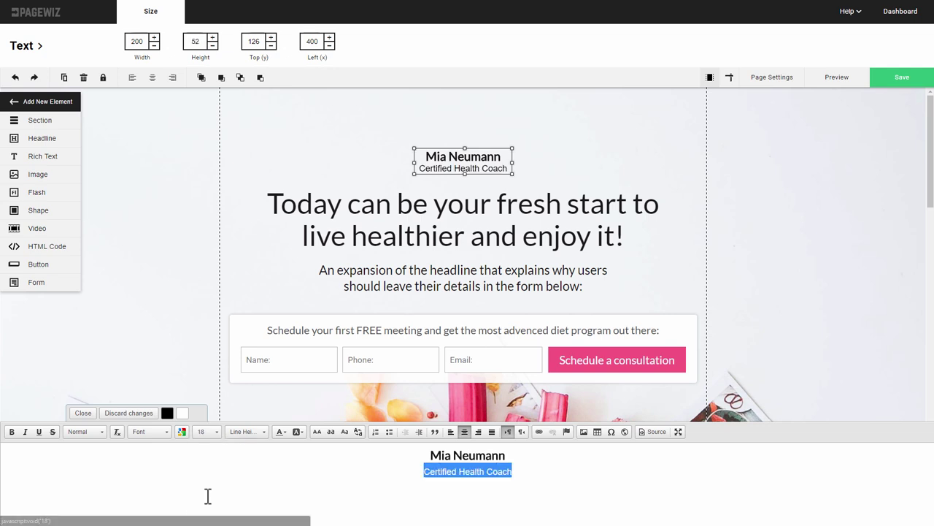
Retype the headline as 'Exhilarating strategies for a healthier, happier life' and select the subheadline text
left_click(376, 227)
key("ctrl+a")
type("Exh")
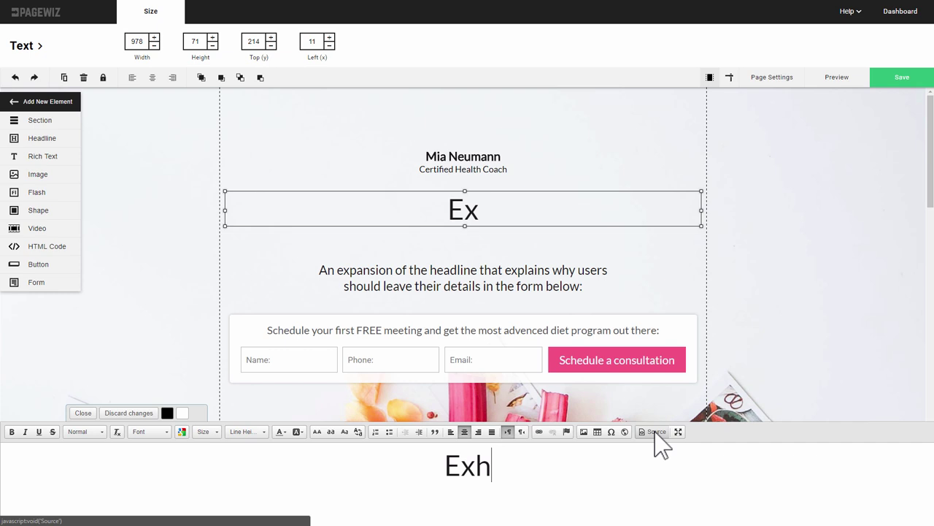
type("ilarating strategies for a healthier, happier life")
left_click(446, 283)
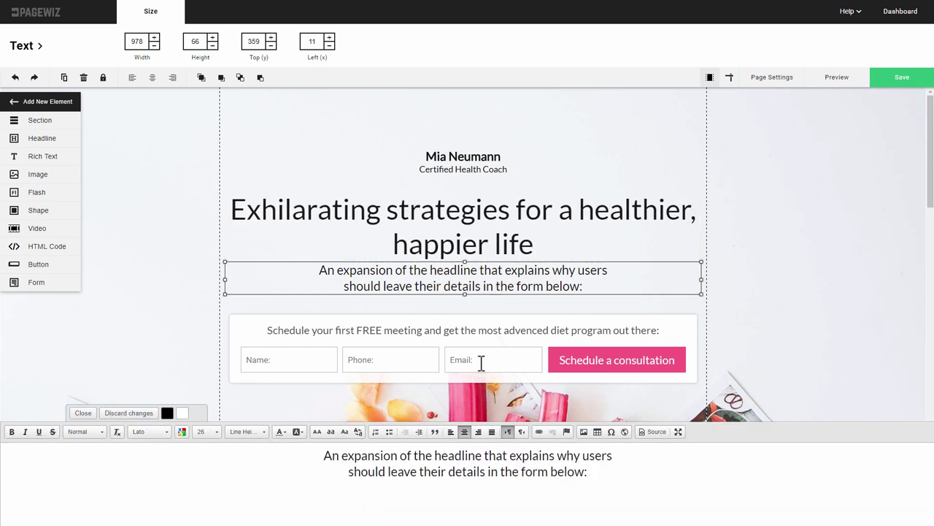
key("ctrl+a")
Enter the Dalai Lama happiness quote as the subheadline and select the hero section
type("\"Happine")
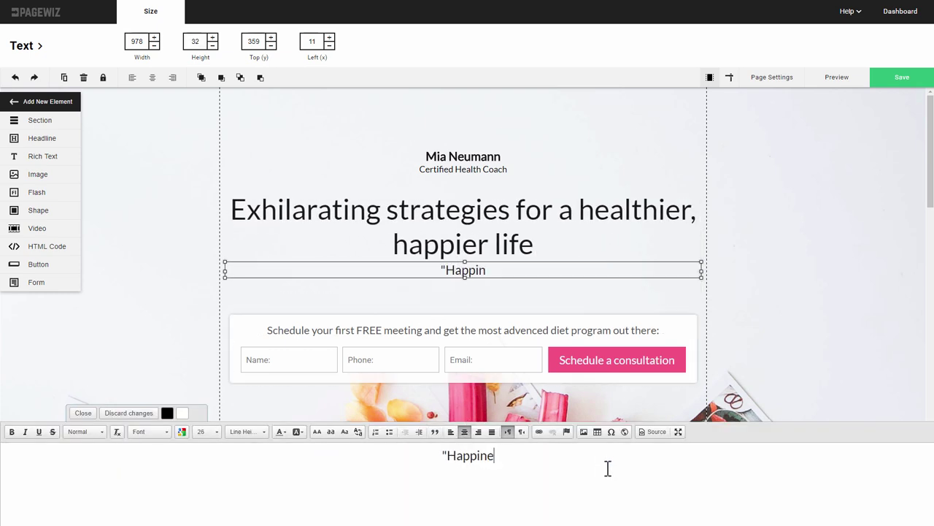
type("ss is not something readymade. It comes from your own actions.\" -Dalai Lama")
left_click(240, 142)
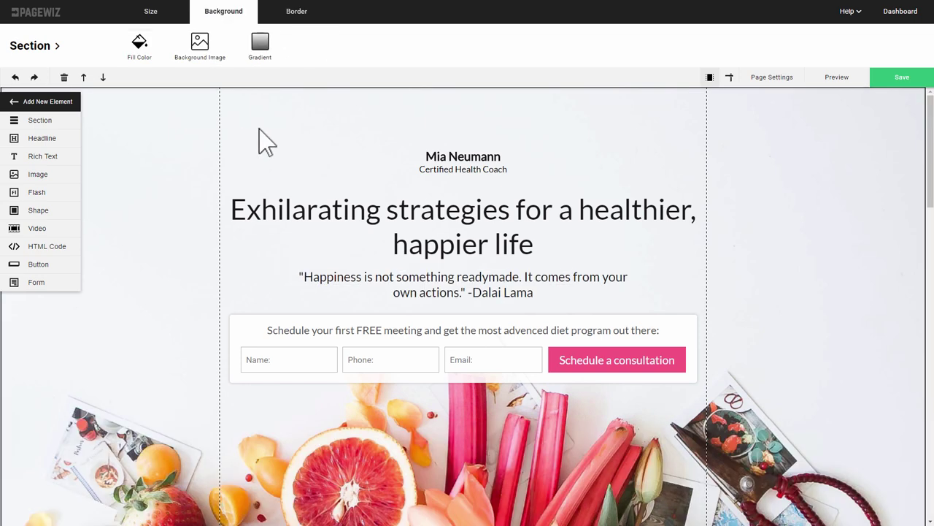
left_click(259, 129)
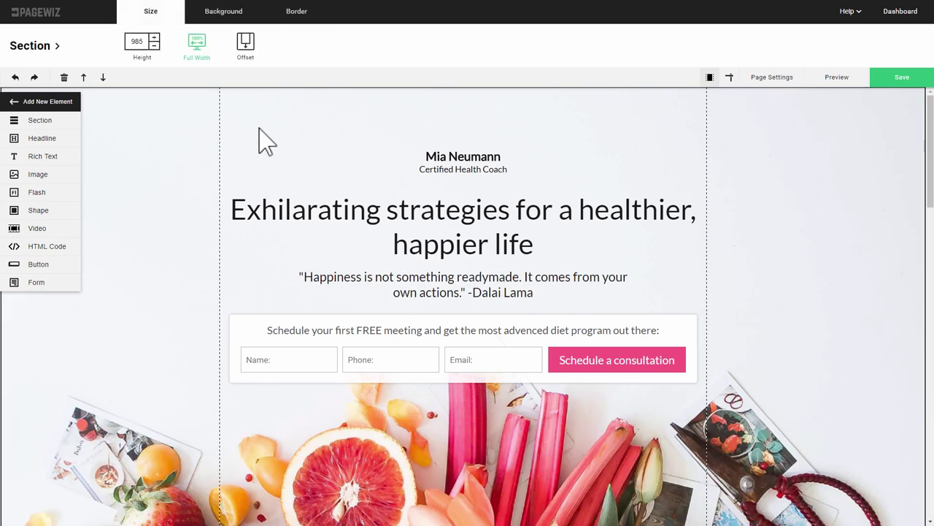
left_click(215, 16)
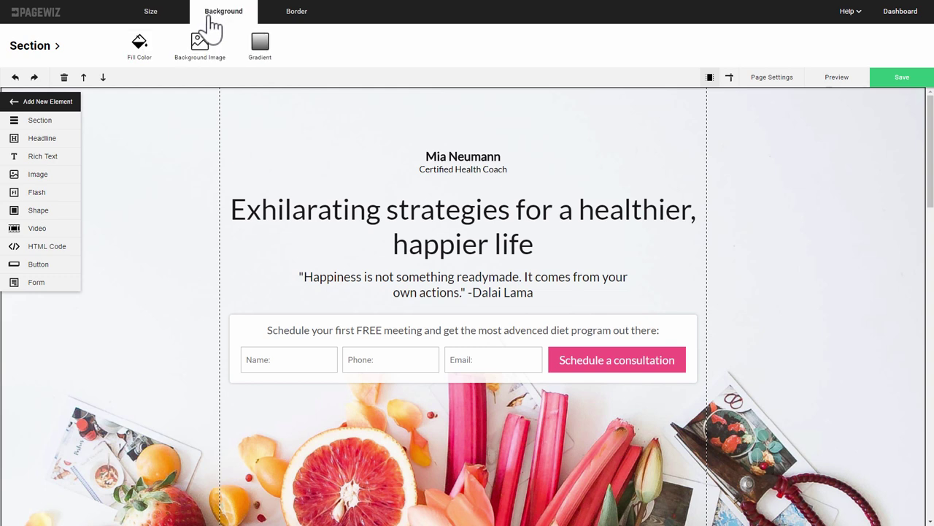
Set the pineapple photo as the hero background image and shorten the section
left_click(198, 50)
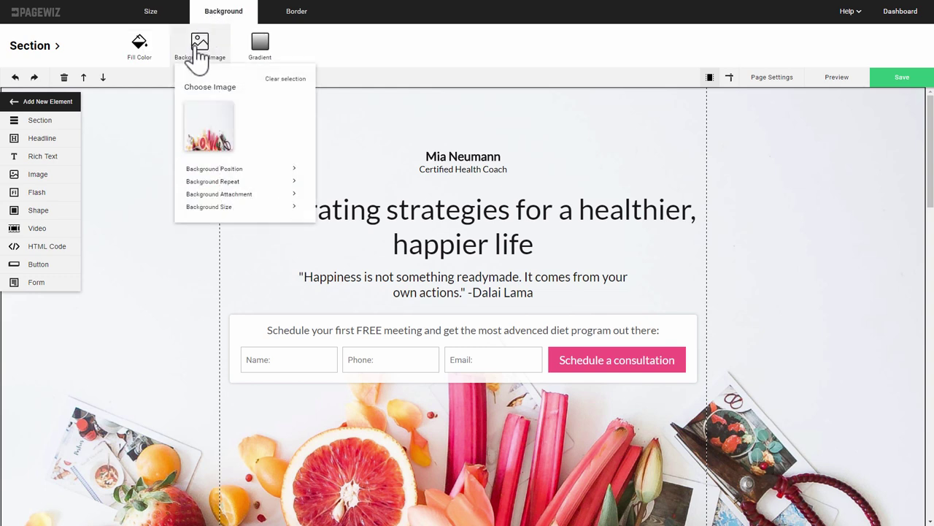
left_click(208, 125)
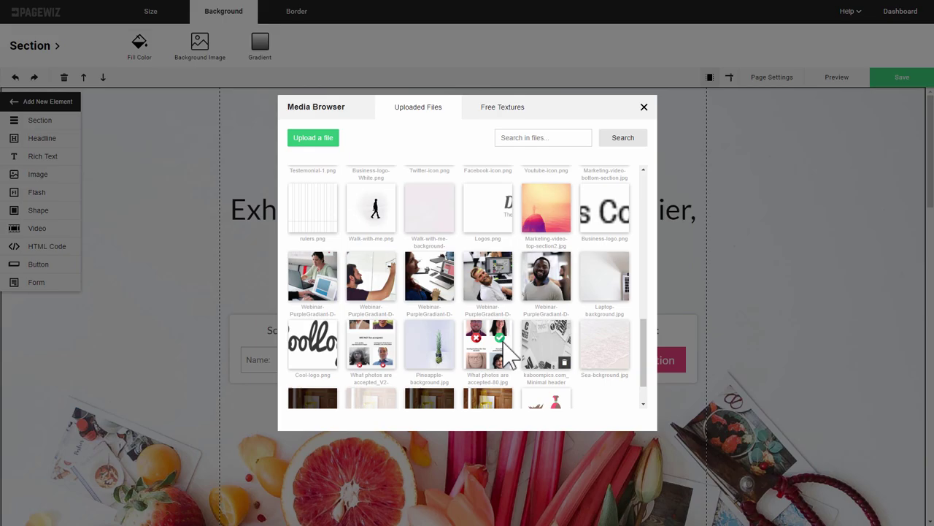
left_click(438, 350)
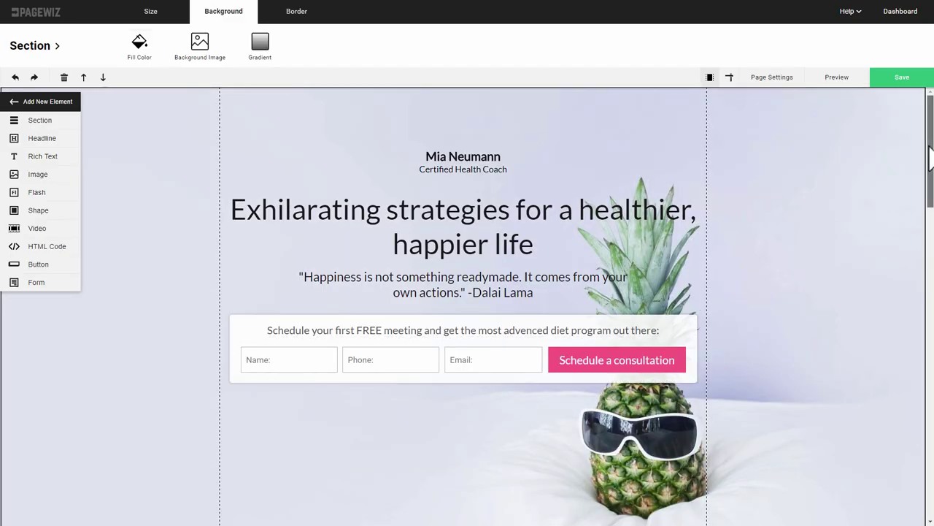
scroll(924, 202, "down", 3)
scroll(912, 194, "up", 1)
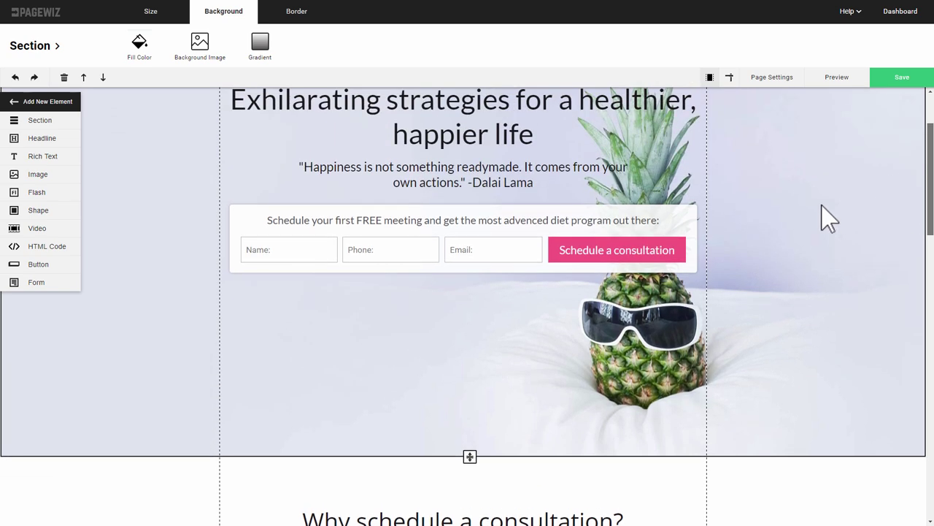
left_click_drag(470, 456, 466, 432)
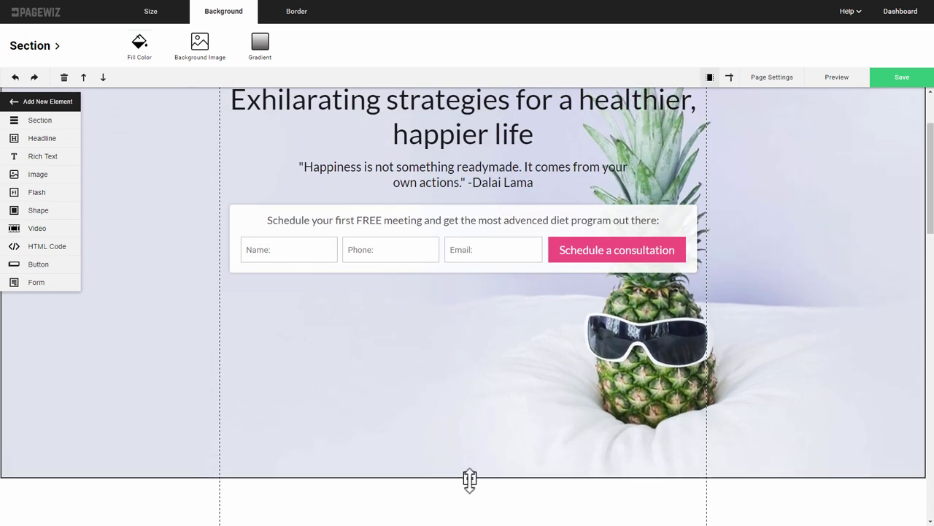
scroll(458, 392, "up", 2)
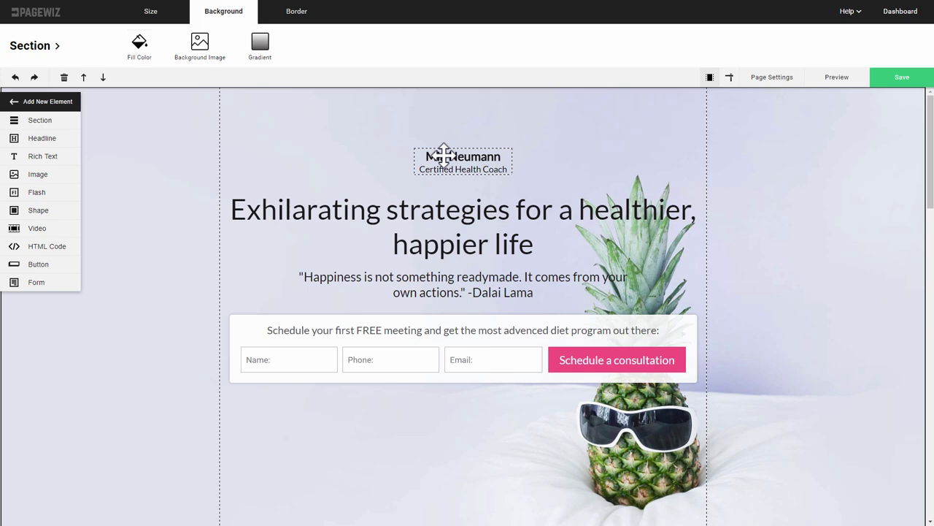
Move the name block top-left and make the headline narrower, smaller and bold on the left
left_click(446, 156)
left_click_drag(452, 161, 266, 118)
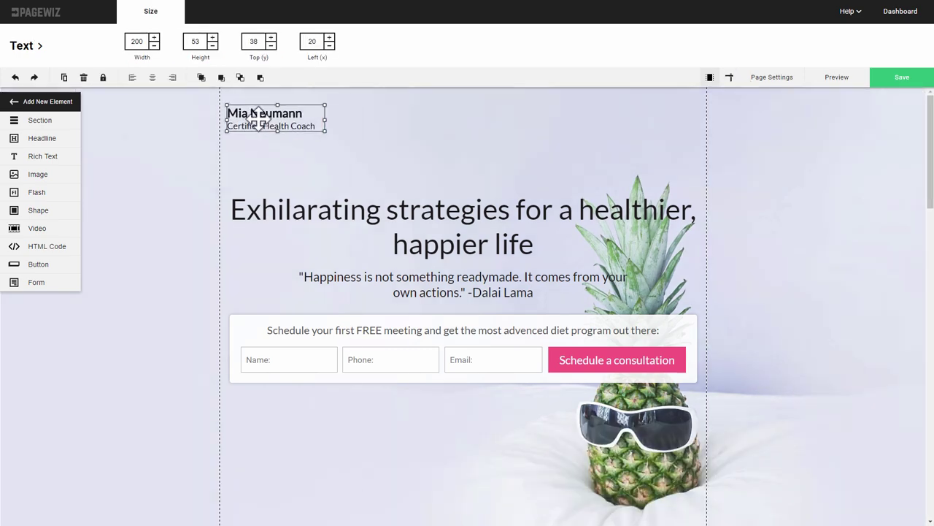
left_click_drag(463, 226, 463, 177)
left_click_drag(703, 210, 605, 246)
double_click(284, 188)
left_click(250, 463)
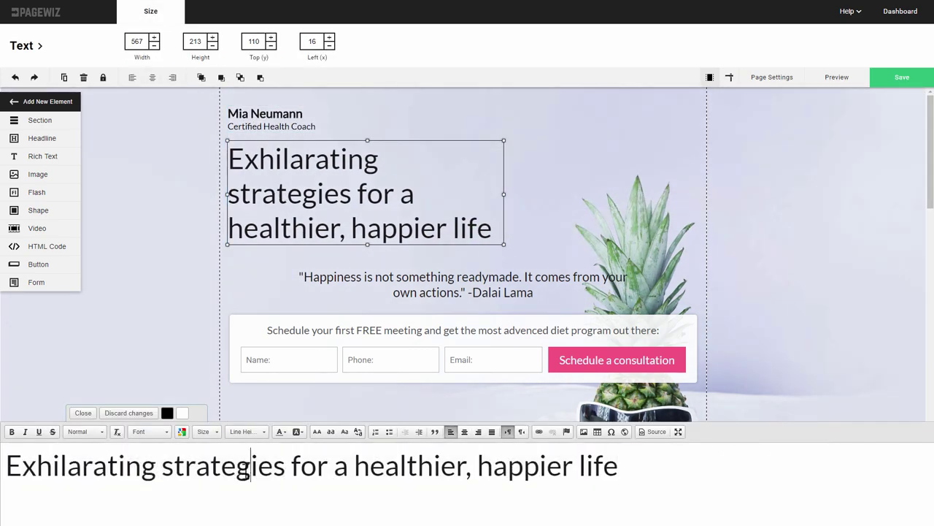
triple_click(251, 463)
left_click(202, 431)
Move the quote under the headline, narrow it to two lines, and nudge both down
left_click(209, 501)
left_click_drag(438, 277, 376, 216)
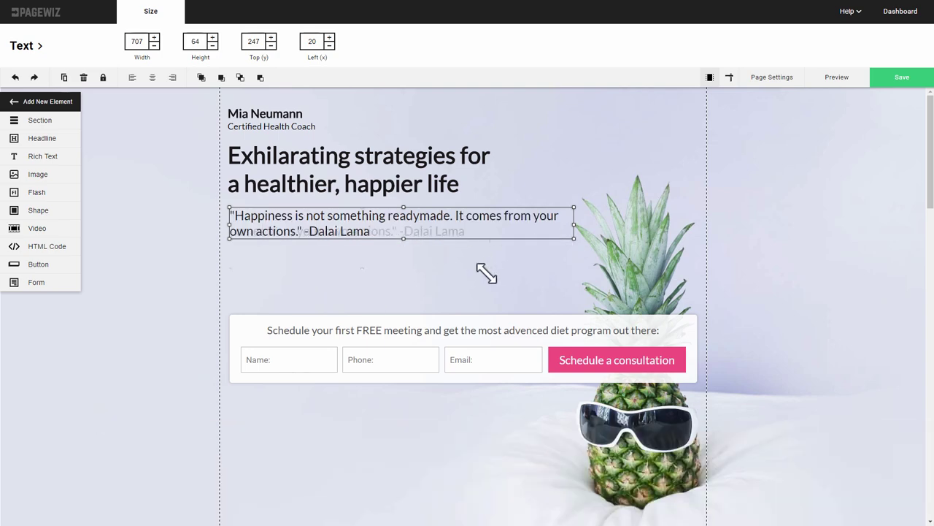
left_click_drag(574, 237, 427, 275)
left_click(360, 214, "shift")
left_click_drag(360, 215, 361, 235)
left_click(518, 255)
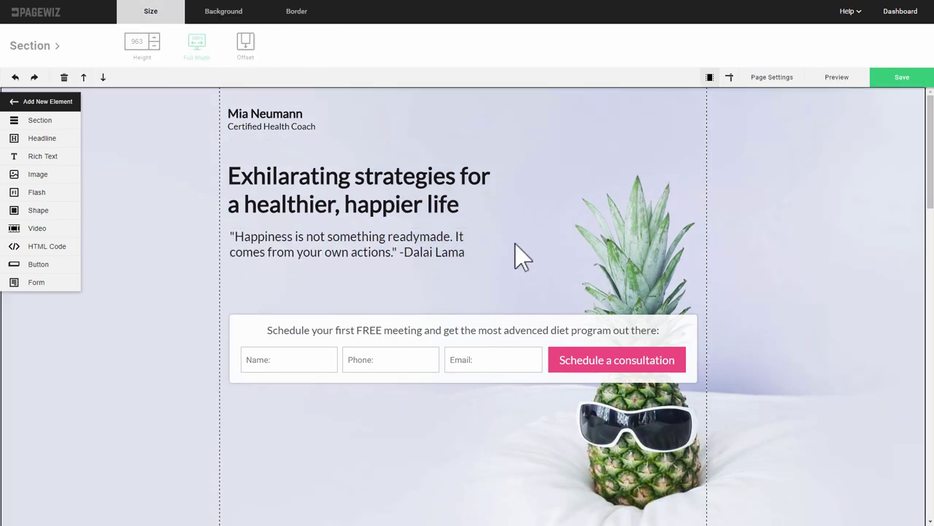
Stack the form fields vertically at width 340 and resize the background shape into a narrow card
left_click(538, 347)
left_click(686, 324)
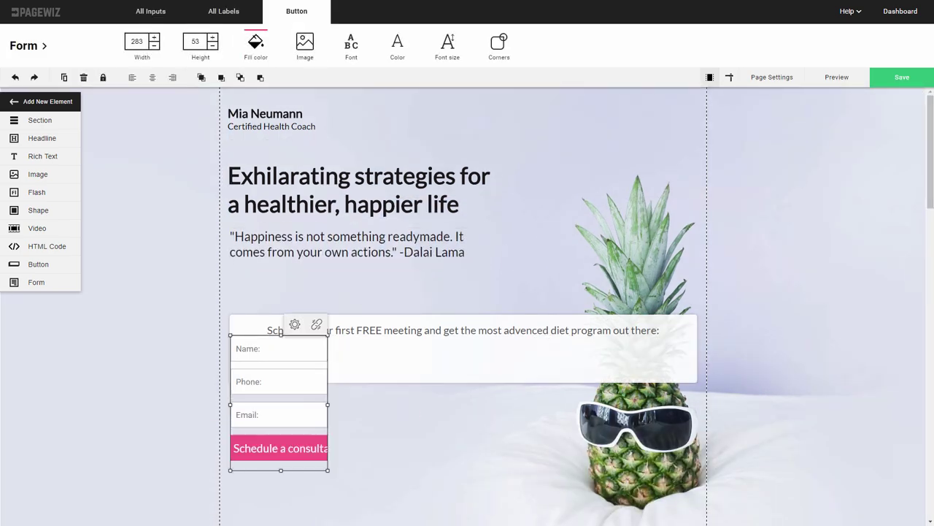
type("340")
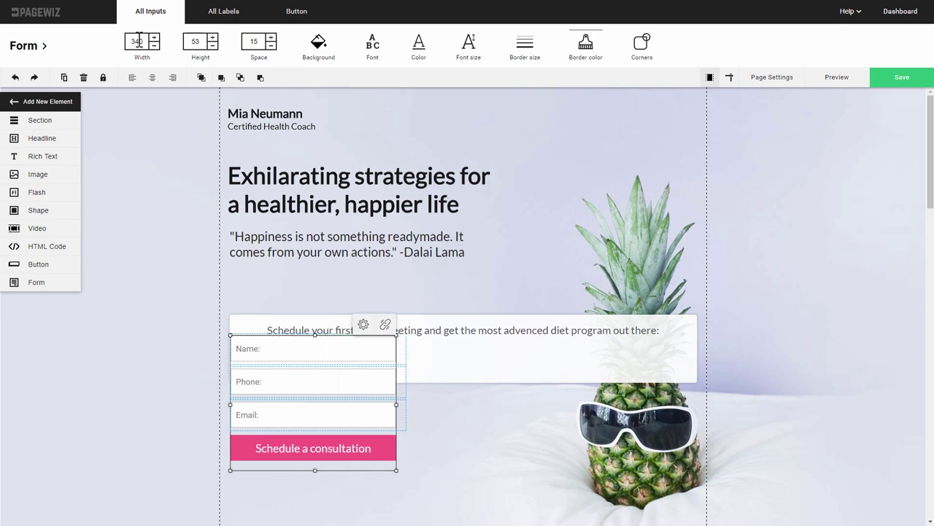
left_click(485, 327)
left_click_drag(465, 315, 444, 275)
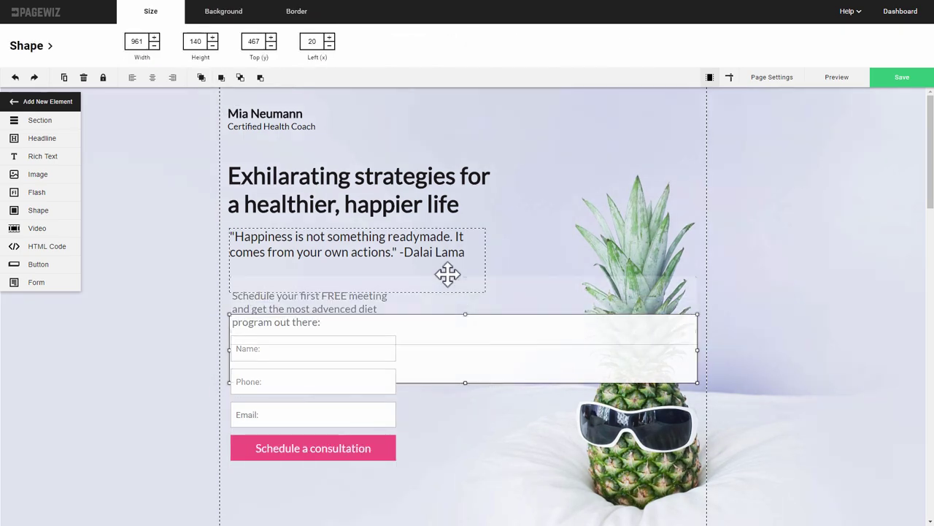
left_click_drag(691, 380, 410, 487)
Change the form heading to 'Leave your details to get my super strategies in your inbox (pineapple not included)'
left_click(358, 308)
triple_click(358, 309)
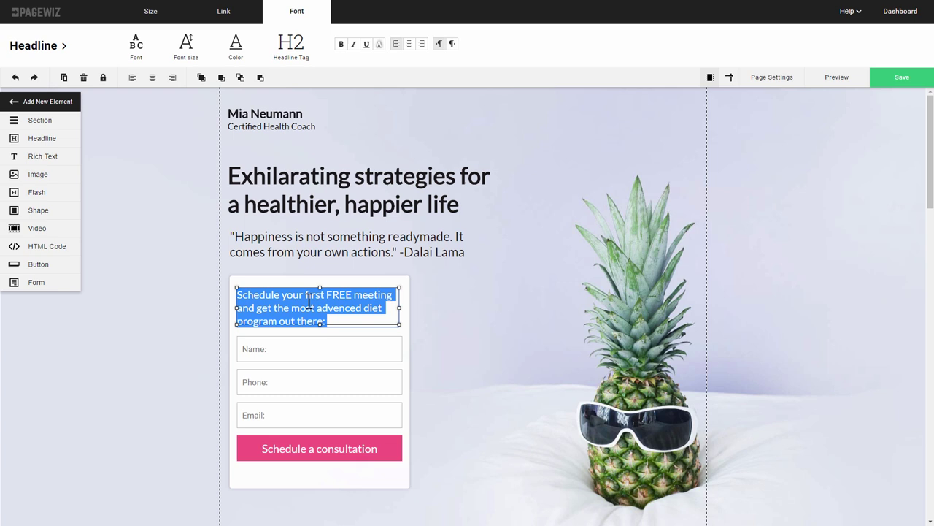
type("Leave your details to get my super strategies in your inbox (")
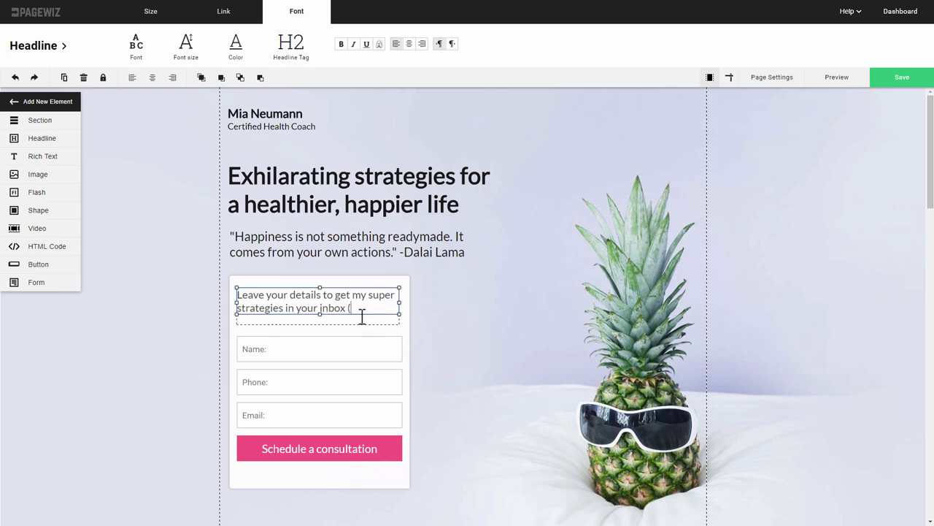
type("pineapple not included):")
left_click(406, 328)
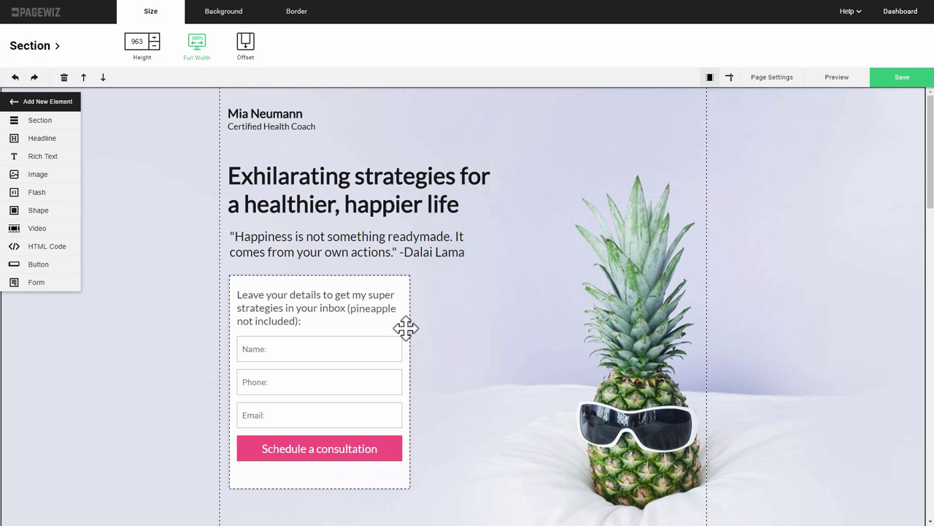
Delete the Phone field from the signup form and apply the change
left_click(380, 351)
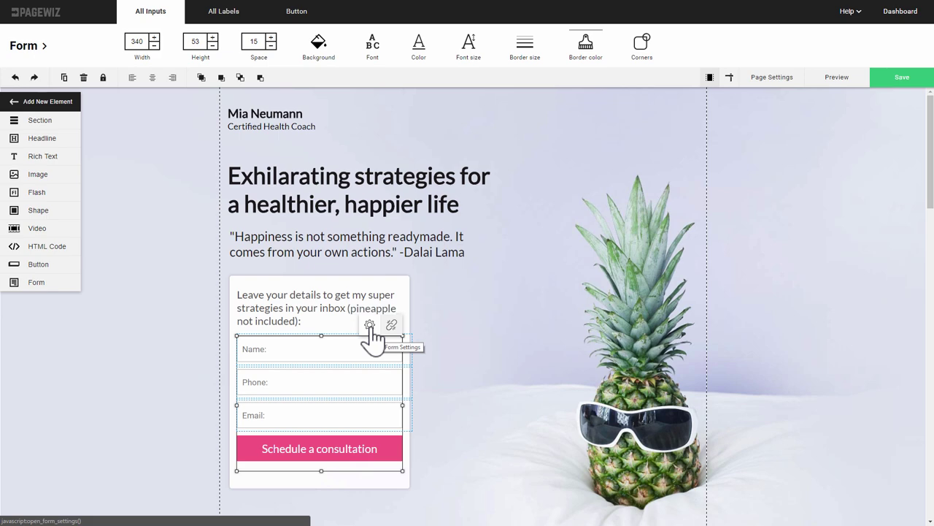
left_click(370, 327)
left_click(415, 115)
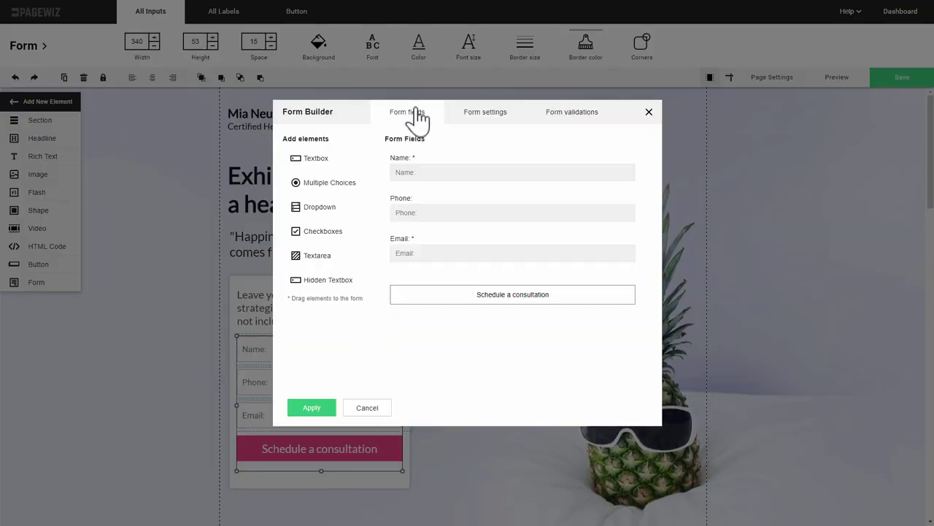
left_click(612, 197)
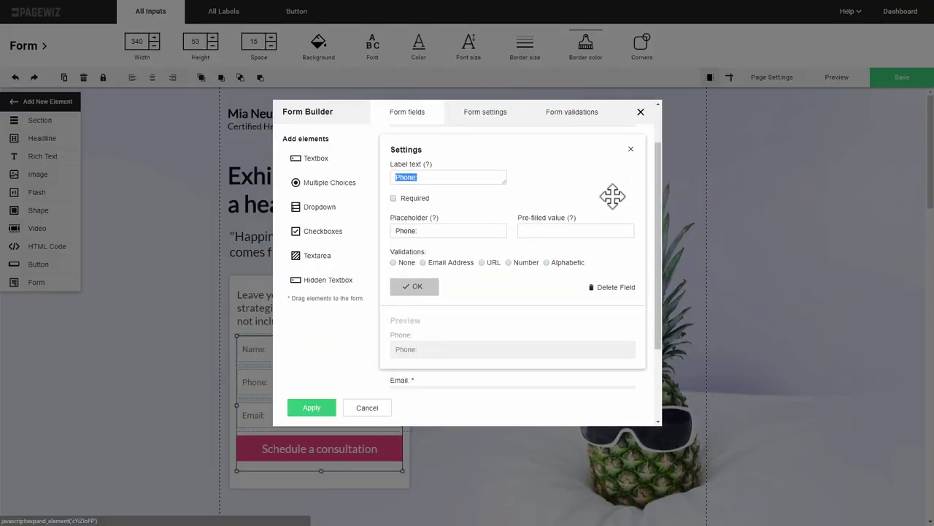
left_click(602, 286)
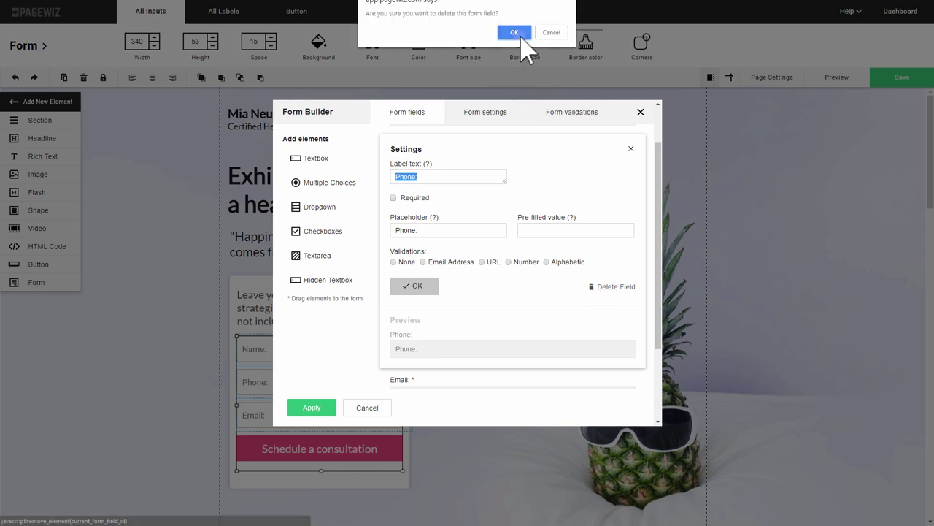
left_click(514, 33)
left_click(308, 408)
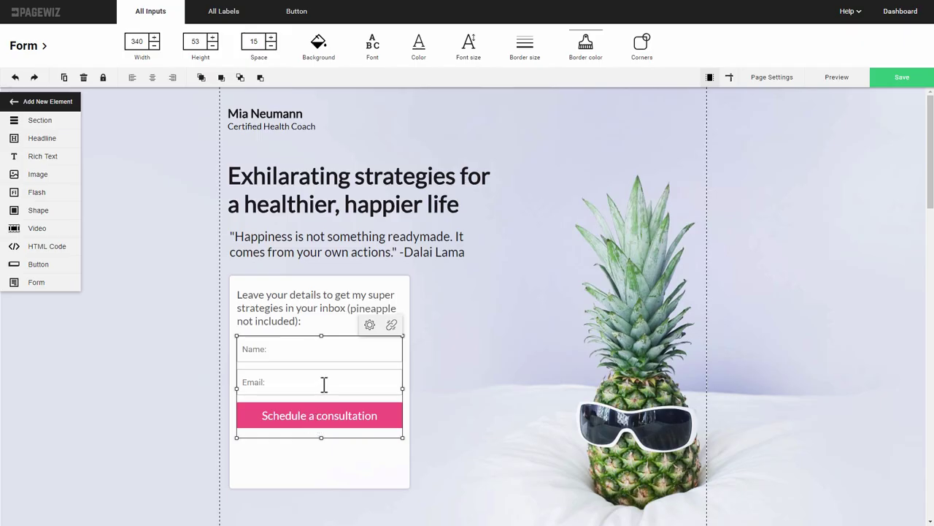
Make the submit button black and start relabelling it 'I want to know now!'
left_click(359, 419)
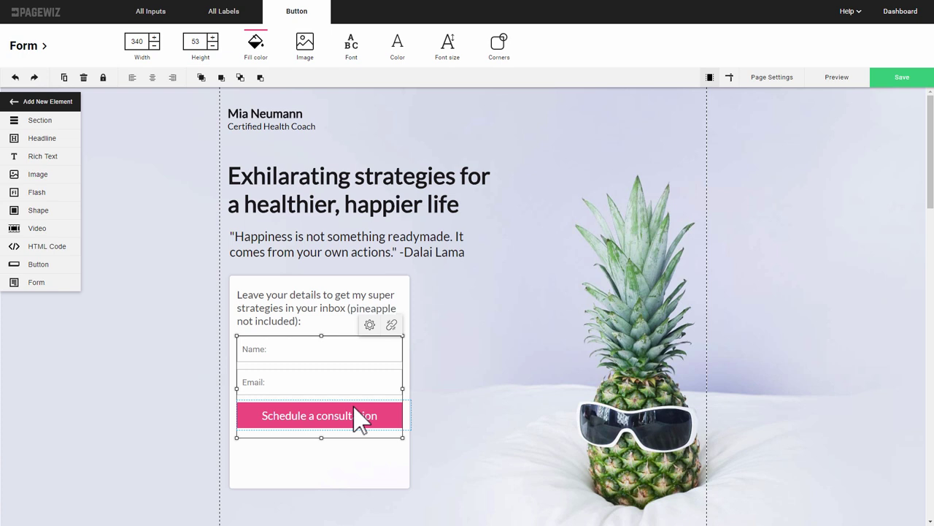
left_click(256, 45)
left_click(377, 103)
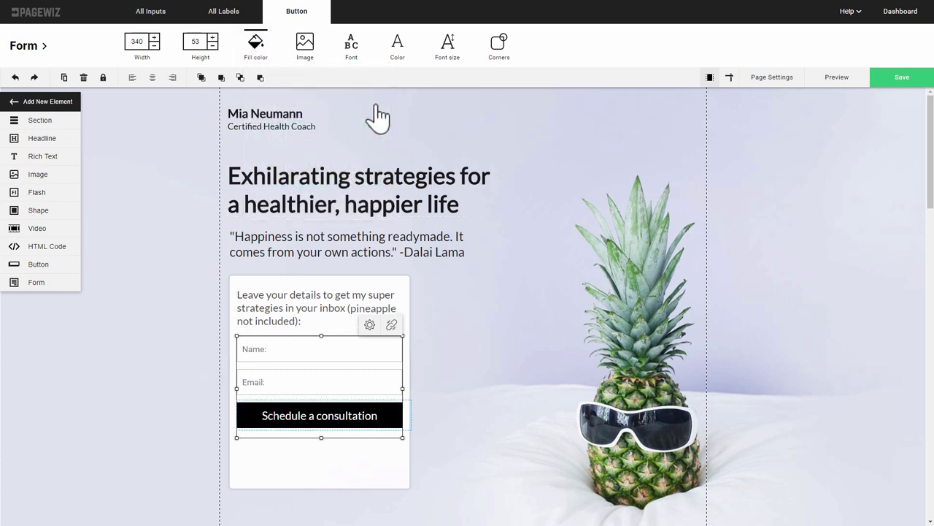
double_click(310, 417)
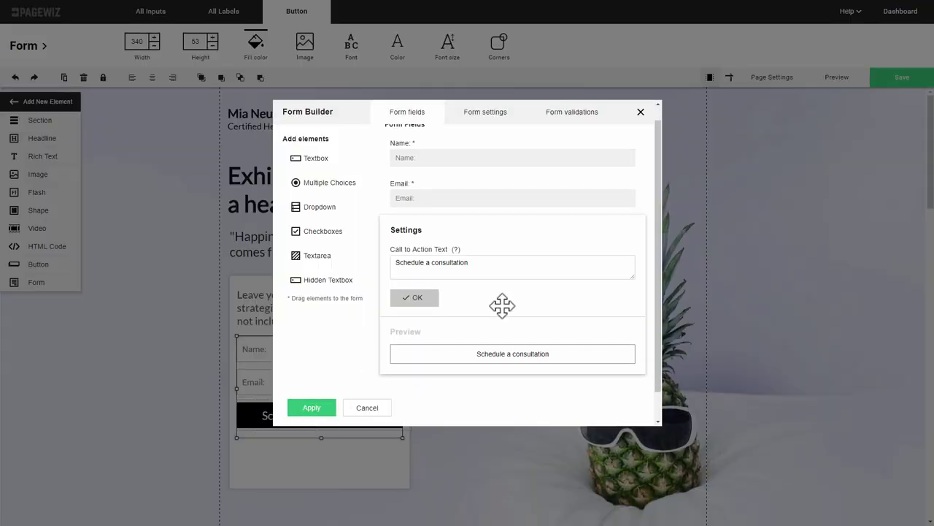
scroll(502, 306, "down", 1)
triple_click(486, 243)
type("I want to know now!")
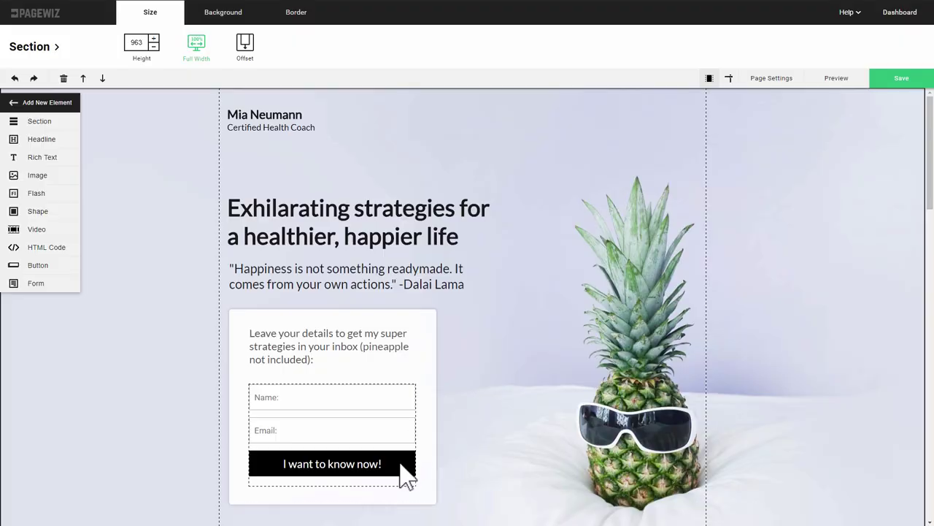
Apply the new button label and give it the most rounded corners, a Handlee font and larger text
left_click(401, 464)
left_click(498, 44)
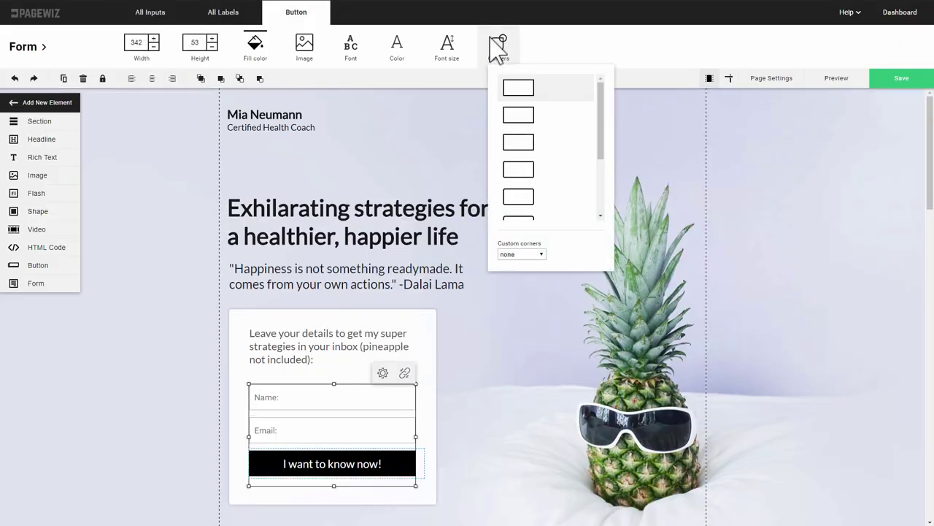
left_click_drag(600, 114, 600, 172)
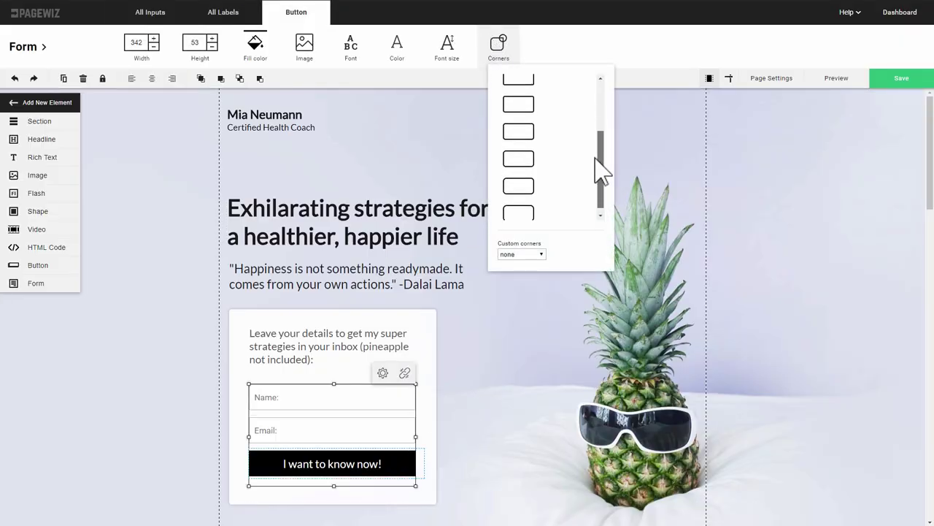
left_click(519, 208)
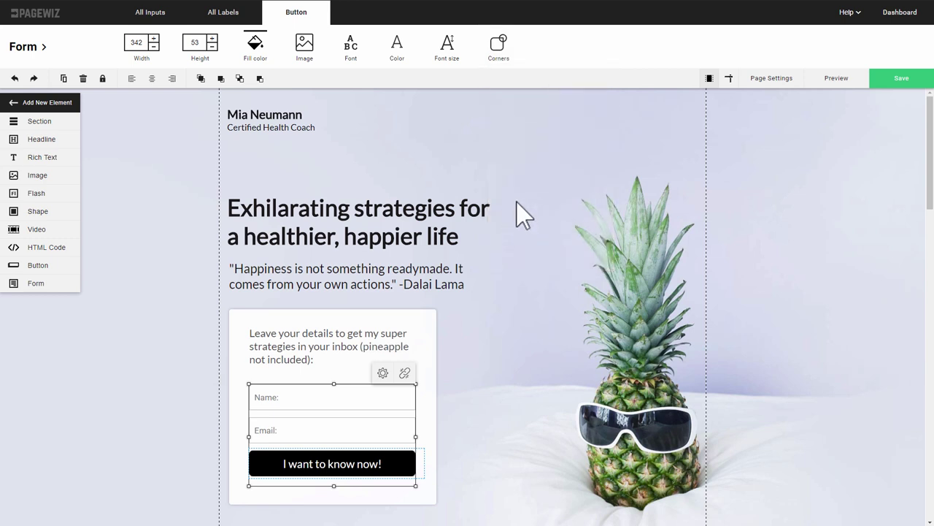
left_click(350, 44)
left_click(367, 235)
left_click(447, 44)
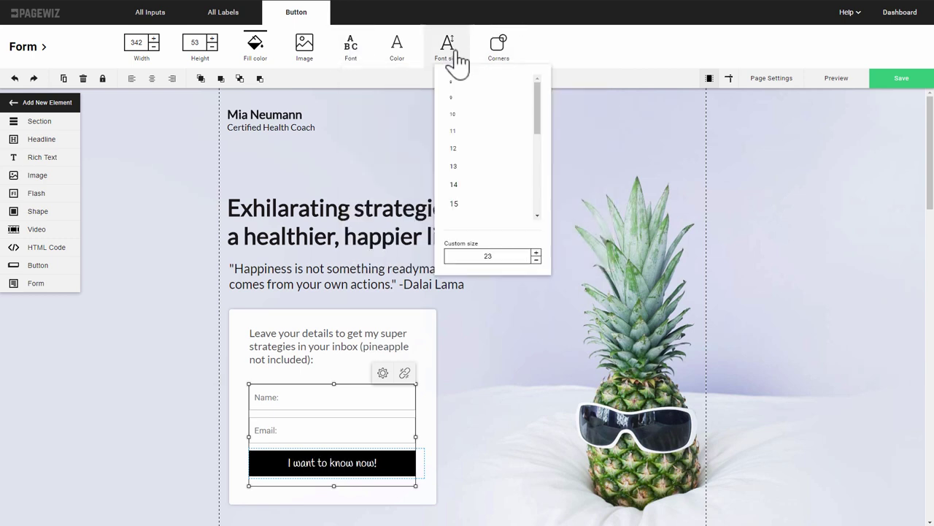
left_click(536, 254)
Enlarge the button text further, add the pineapple background image, and switch to a bold font
left_click(304, 44)
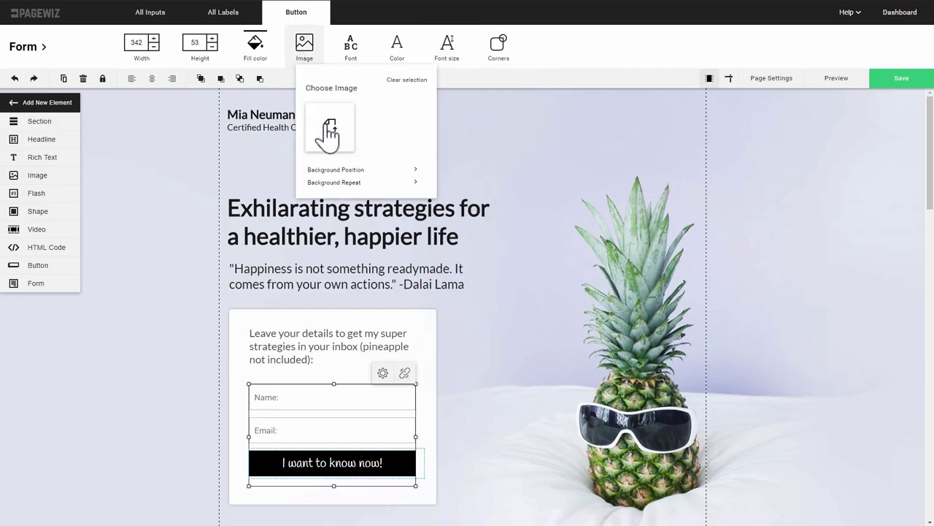
left_click(324, 130)
left_click(319, 191)
left_click(351, 44)
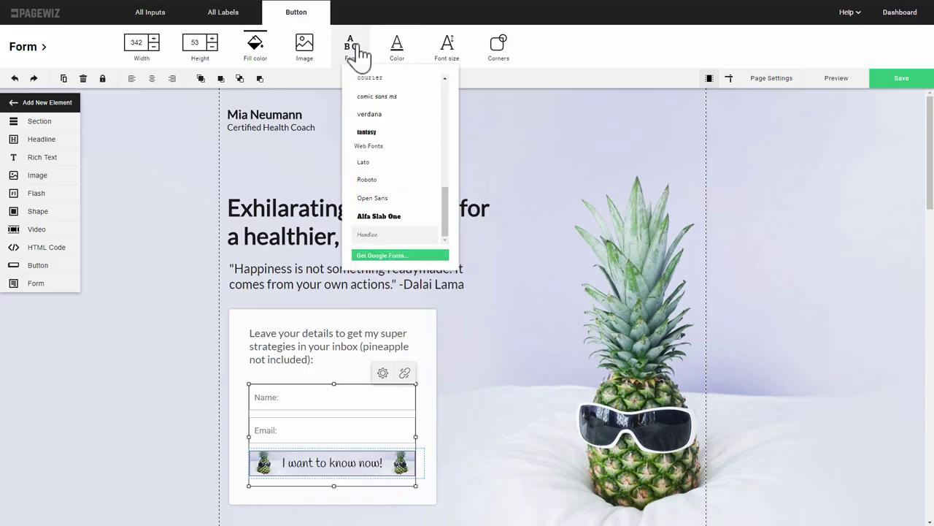
left_click(373, 133)
Browse the extra web fonts library for the 'Leave your details' text
left_click(329, 346)
left_click(135, 46)
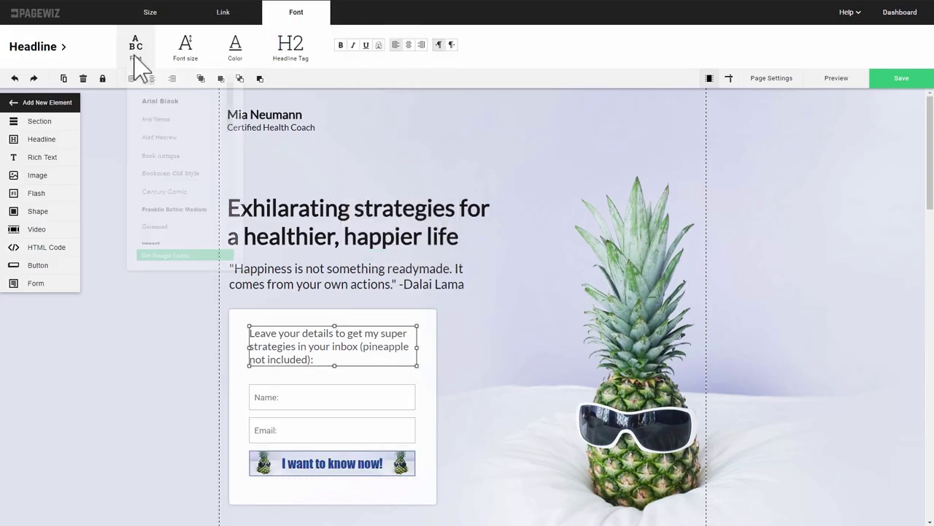
left_click(155, 255)
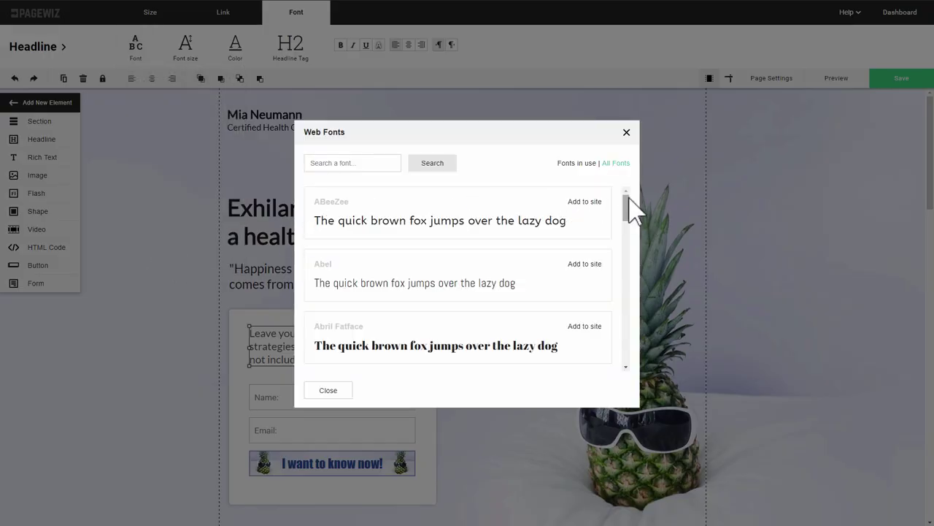
left_click_drag(626, 208, 625, 258)
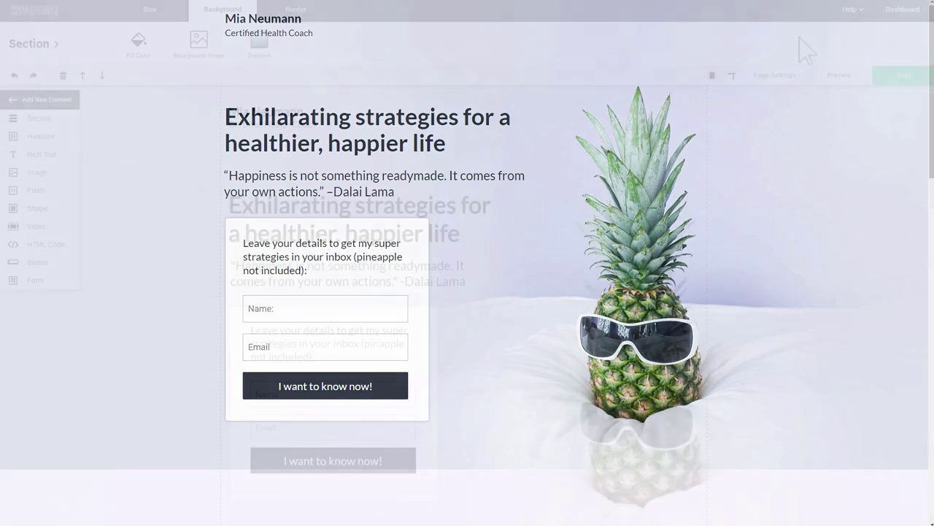
Delete the 'Why schedule a consultation?' section and scroll down to the Ready to eat healthy section
scroll(922, 196, "down", 4)
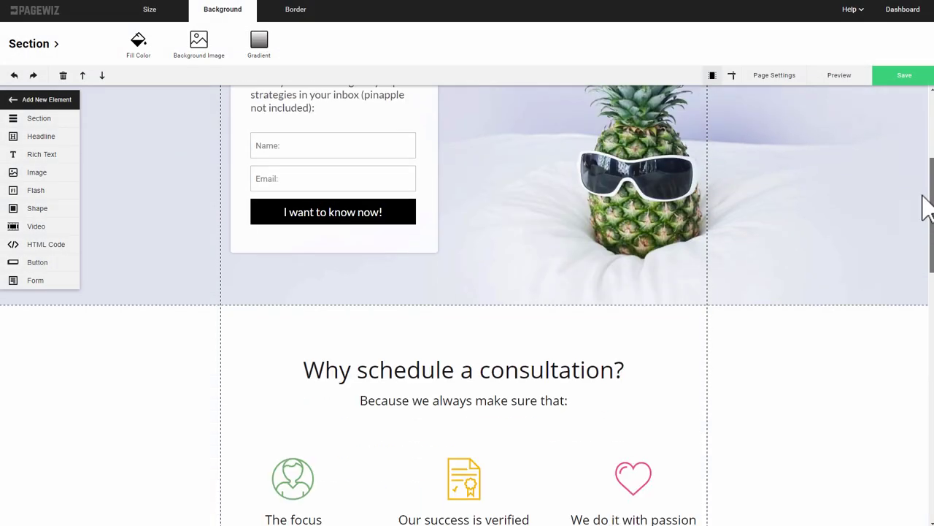
scroll(921, 211, "down", 3)
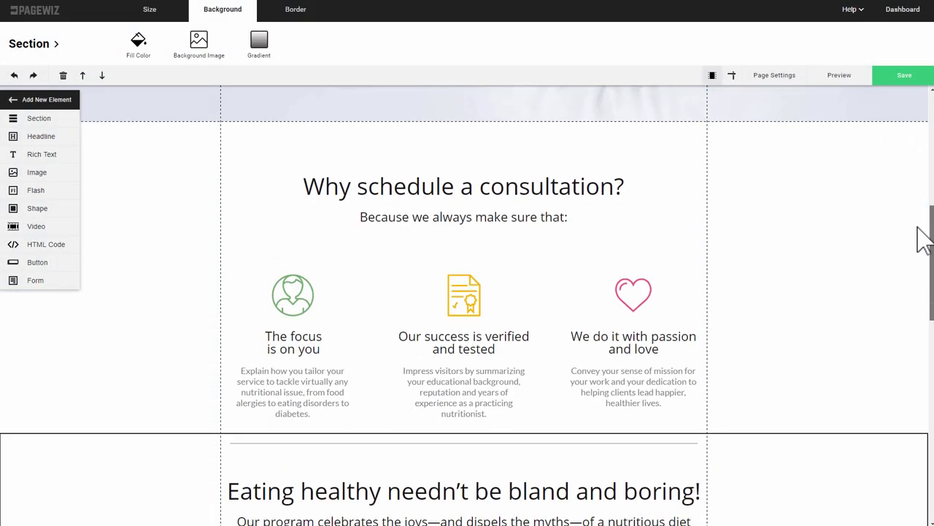
left_click(770, 163)
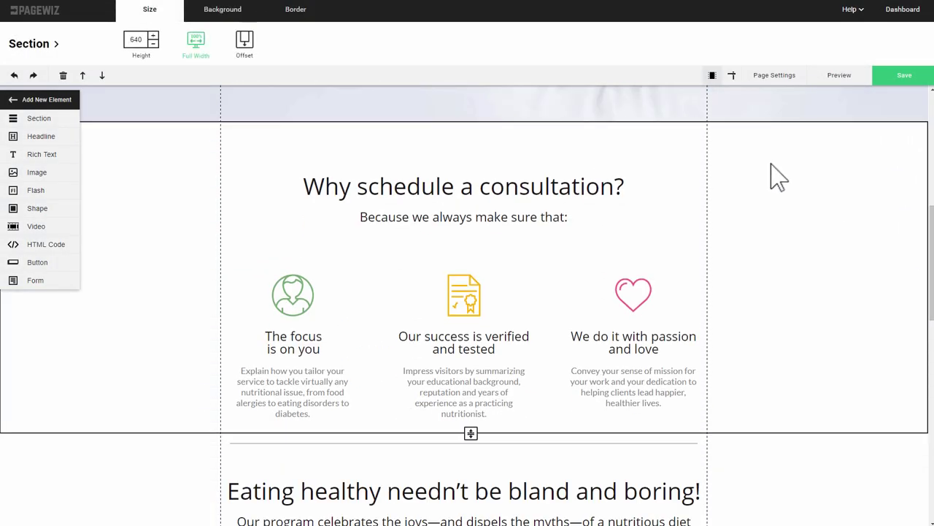
left_click(63, 75)
left_click(381, 288)
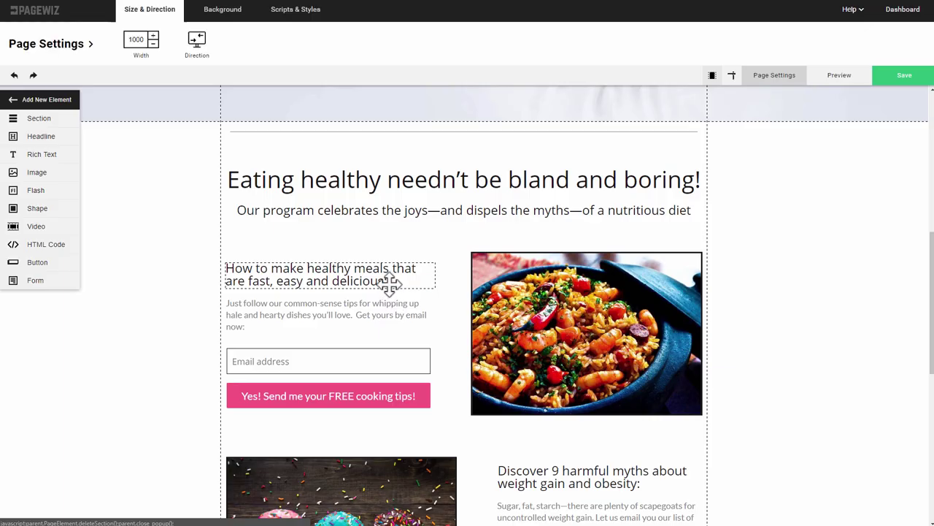
scroll(467, 307, "down", 3)
left_click_drag(930, 276, 931, 296)
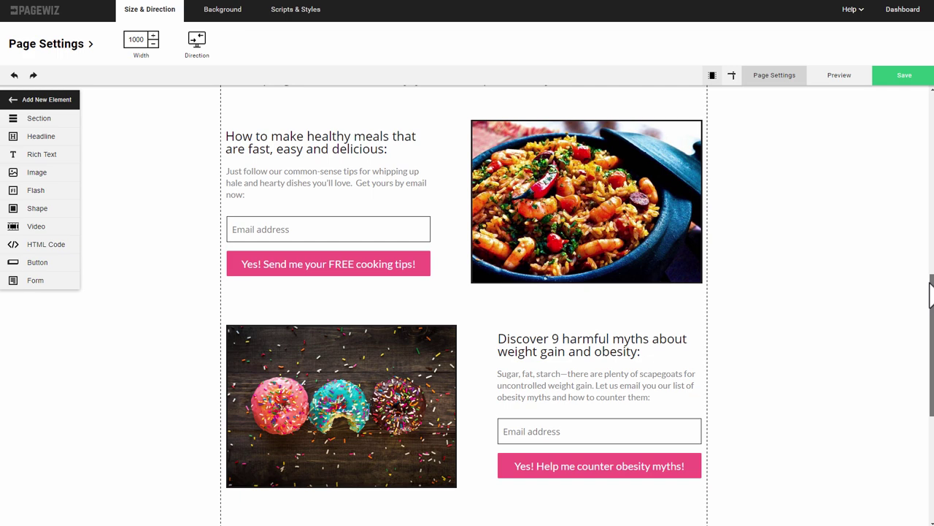
scroll(536, 355, "down", 5)
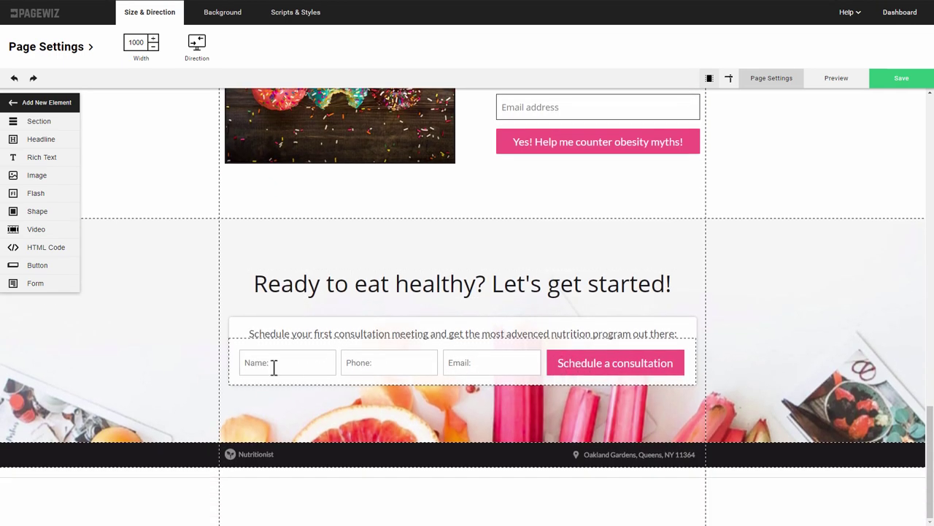
Add Textbox, Textarea, Multiple Choices, Dropdown and Checkboxes fields to the consultation sign-up form
left_click(659, 372)
left_click(664, 329)
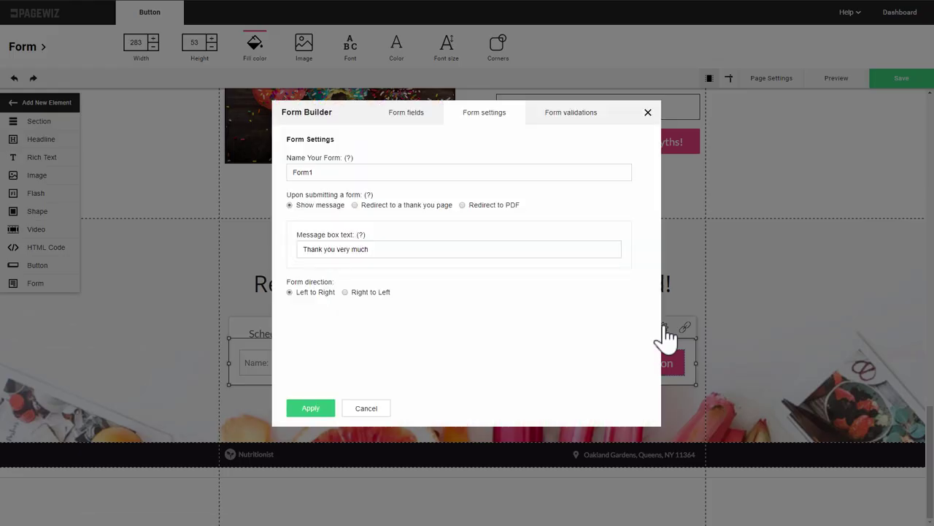
left_click(407, 116)
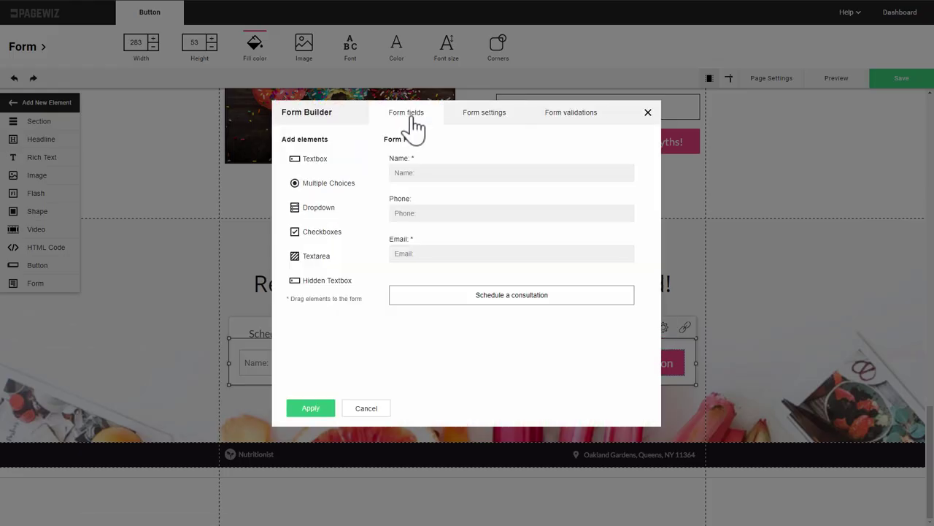
left_click(350, 162)
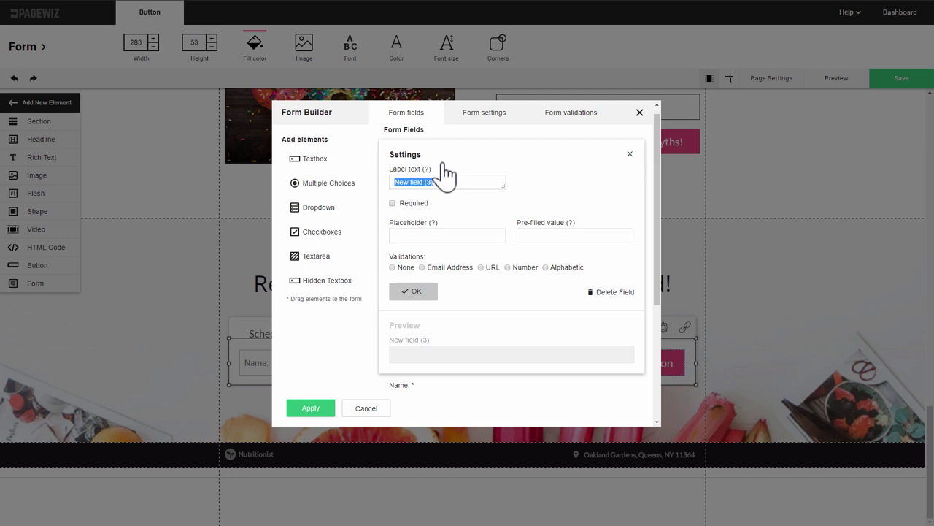
left_click(316, 259)
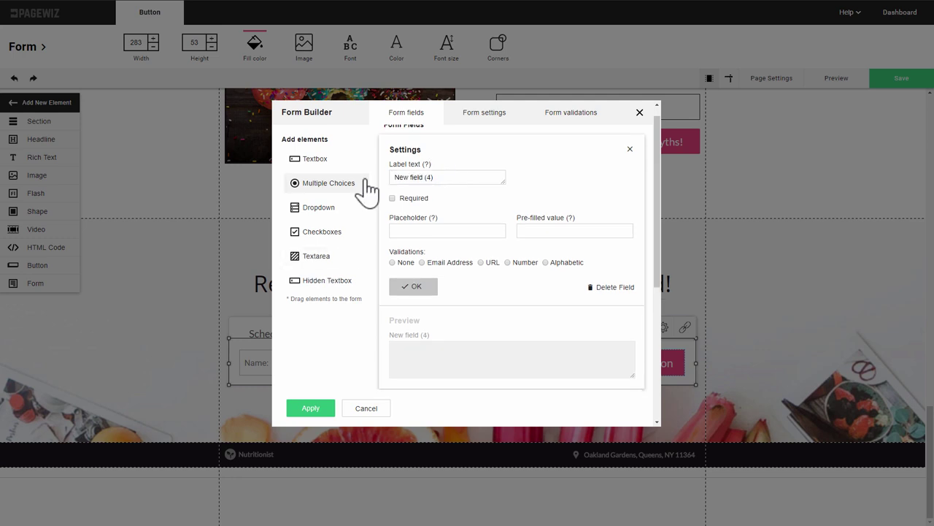
left_click(367, 191)
left_click(319, 210)
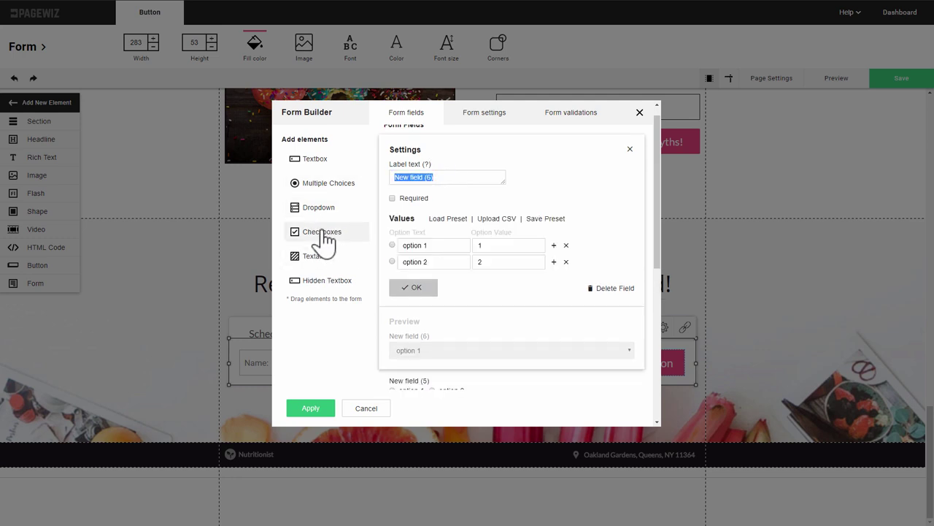
left_click(322, 232)
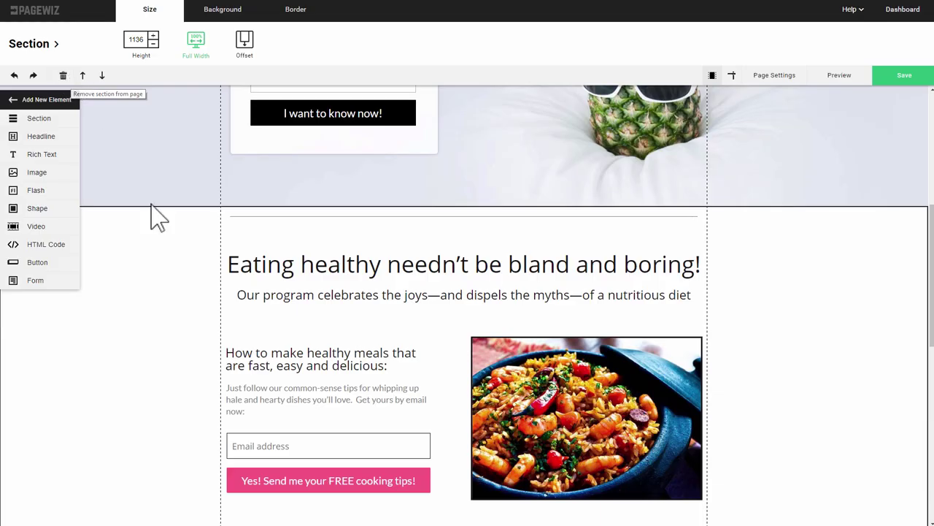
Delete all elements from the recipe section, including the donut image, leaving it empty
key("Delete")
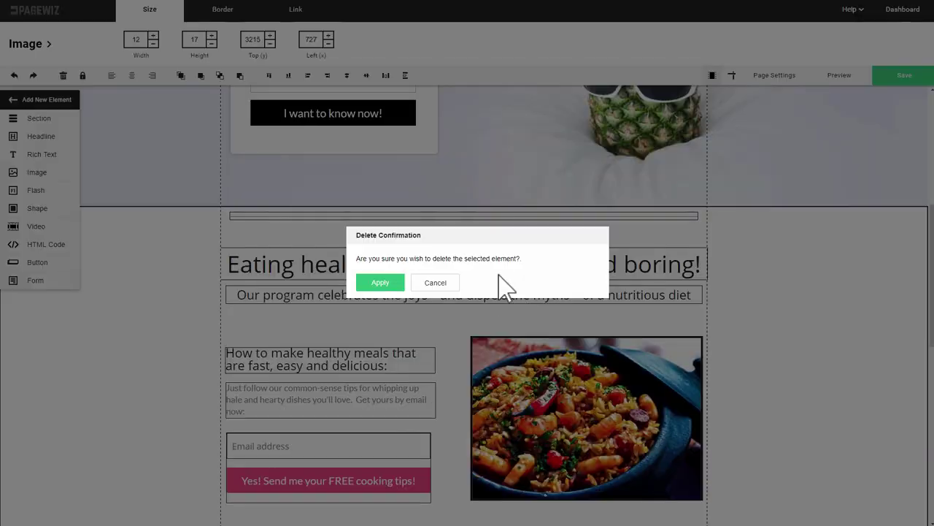
left_click(377, 283)
scroll(775, 252, "down", 5)
left_click(350, 445)
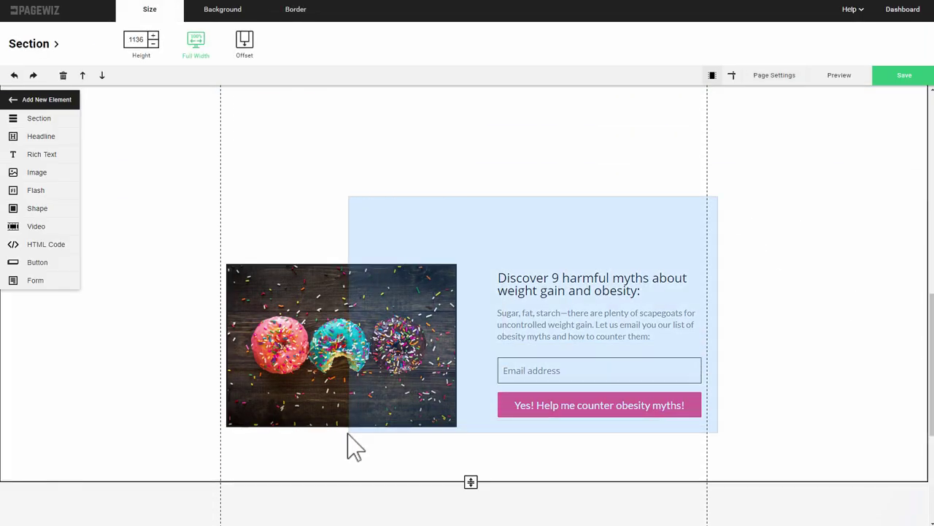
left_click(423, 275)
key("Delete")
left_click(387, 284)
Give the empty section the pineapples background image and shorten it to fit
left_click(199, 41)
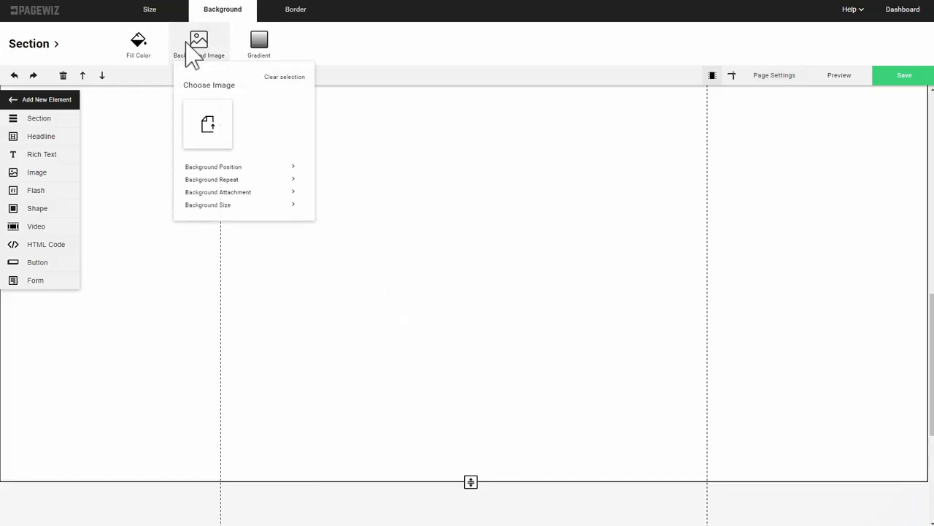
left_click(209, 121)
left_click(315, 196)
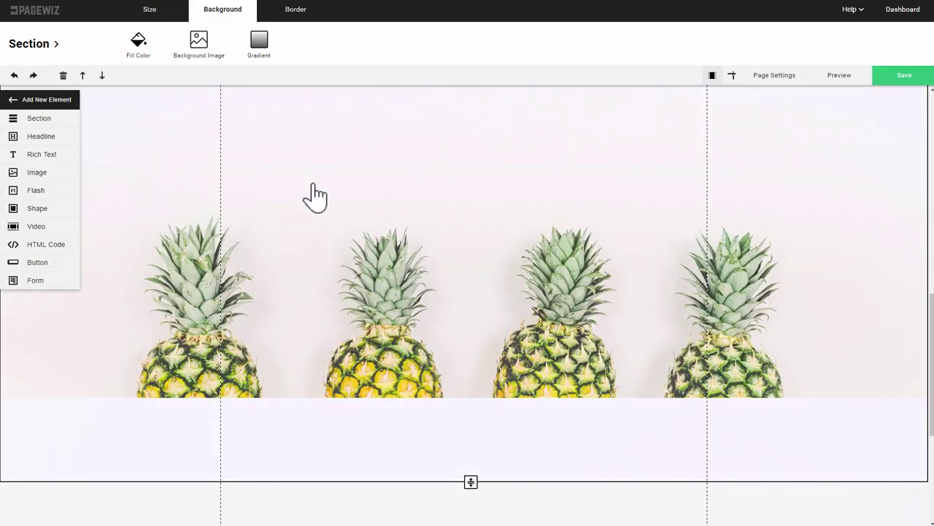
left_click_drag(470, 477, 471, 397)
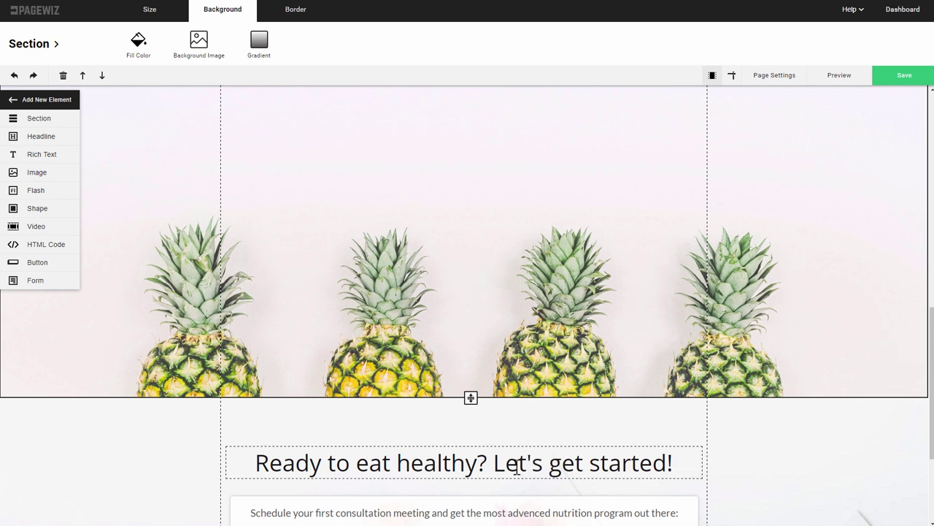
Duplicate the 'Ready to eat healthy?' headline above the pineapples and change it to 'Break old patterns…'
left_click(517, 467)
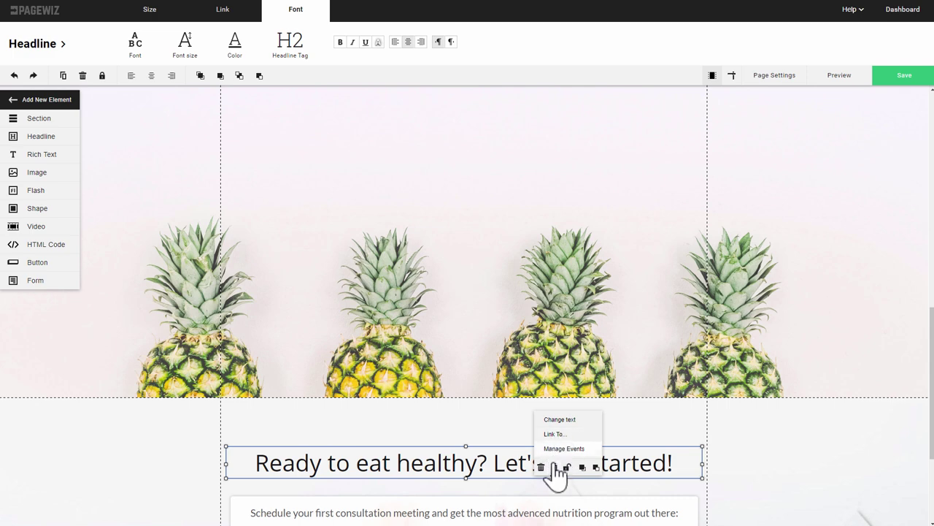
left_click(554, 467)
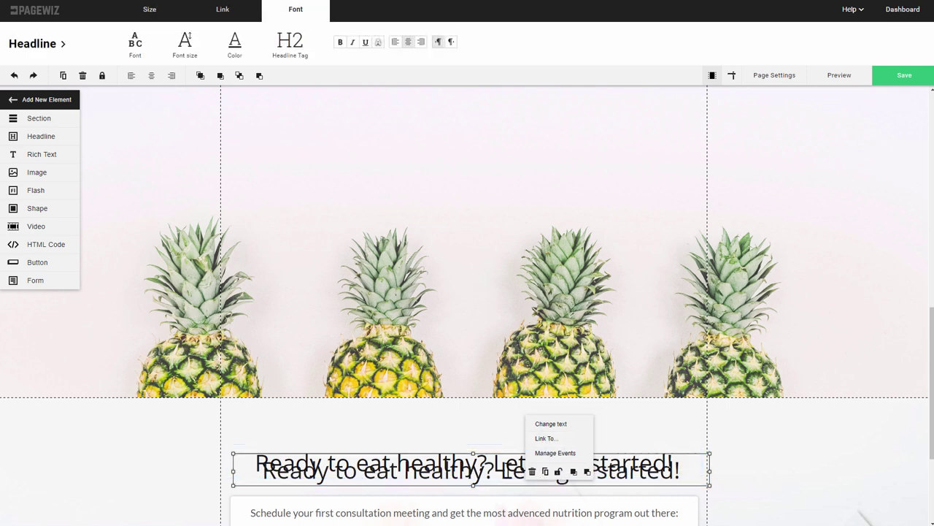
left_click_drag(526, 471, 441, 326)
scroll(482, 198, "up", 5)
double_click(556, 329)
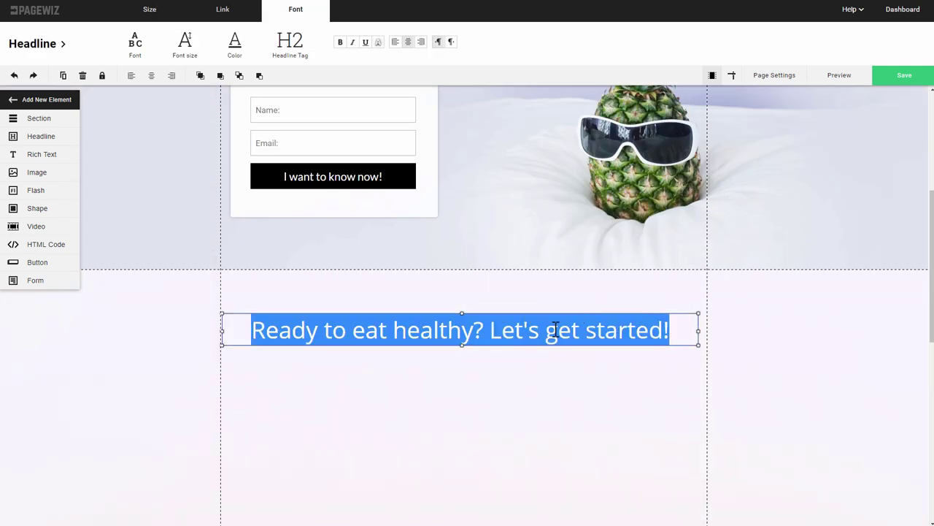
type("Break old patterns, change unhealthy habits and start living life to the fullest")
left_click(917, 324)
Embed the Get Your Health Together video below the new headline
scroll(917, 323, "down", 3)
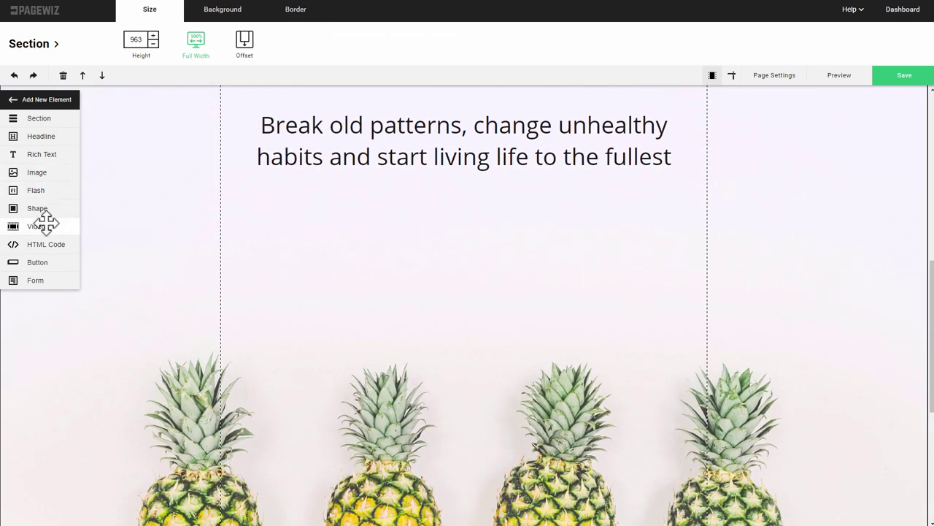
left_click_drag(49, 226, 357, 231)
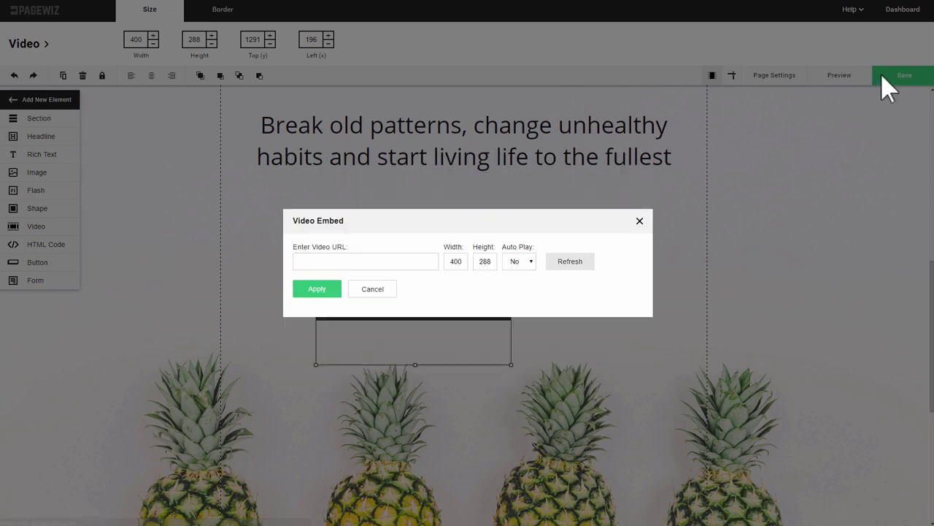
type("https://vimeo.com/252711087")
left_click(321, 170)
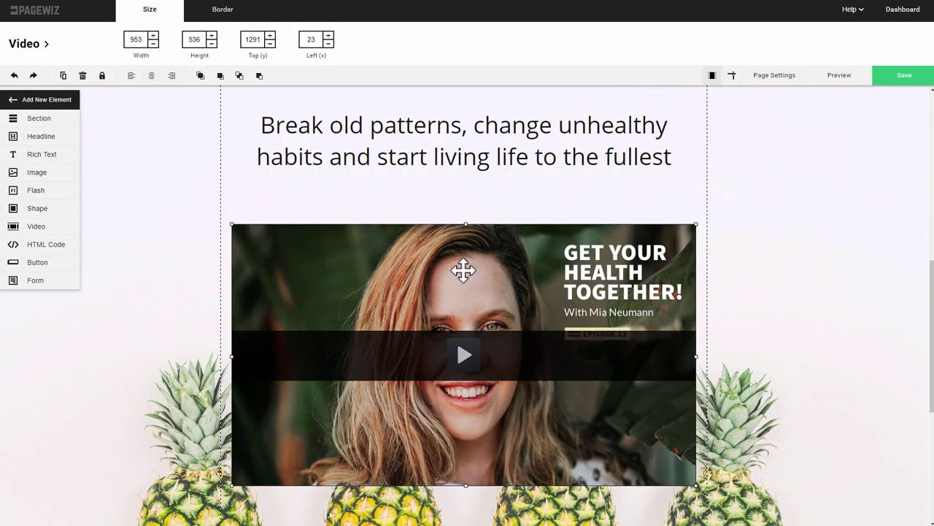
left_click(872, 250)
scroll(872, 250, "down", 10)
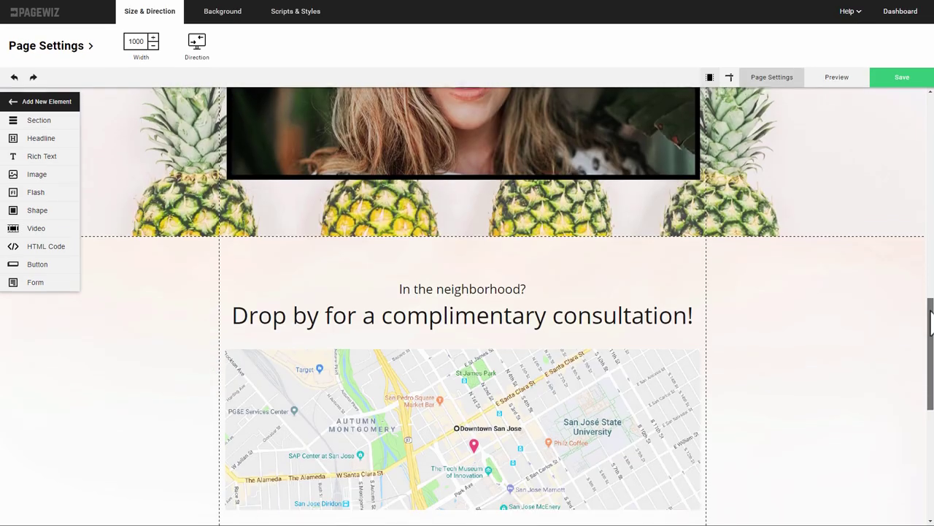
scroll(467, 307, "down", 3)
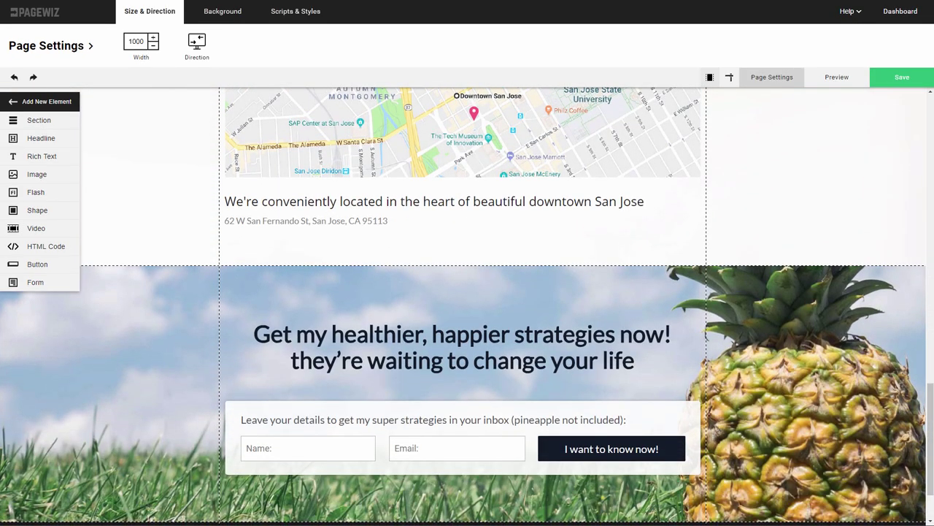
scroll(913, 350, "up", 3)
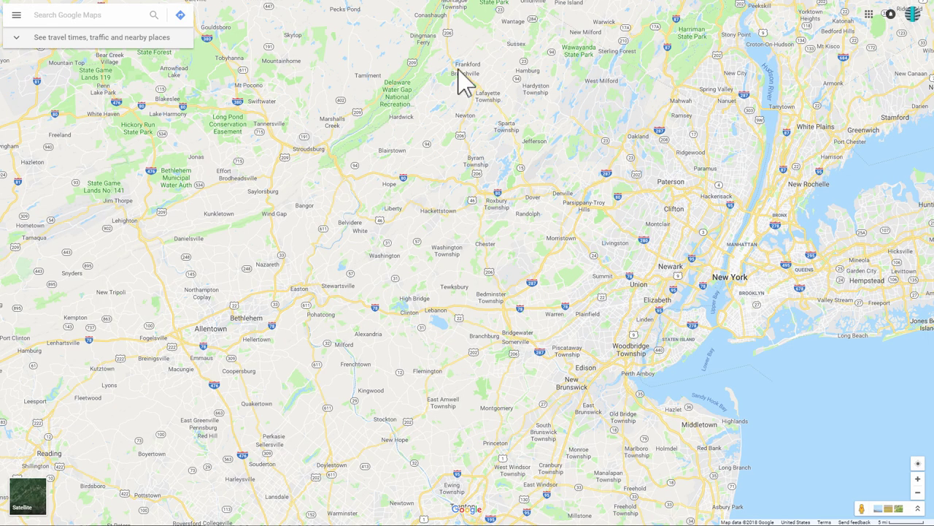
Search Google Maps for Downtown San Jose
left_click(108, 14)
key("ctrl+v")
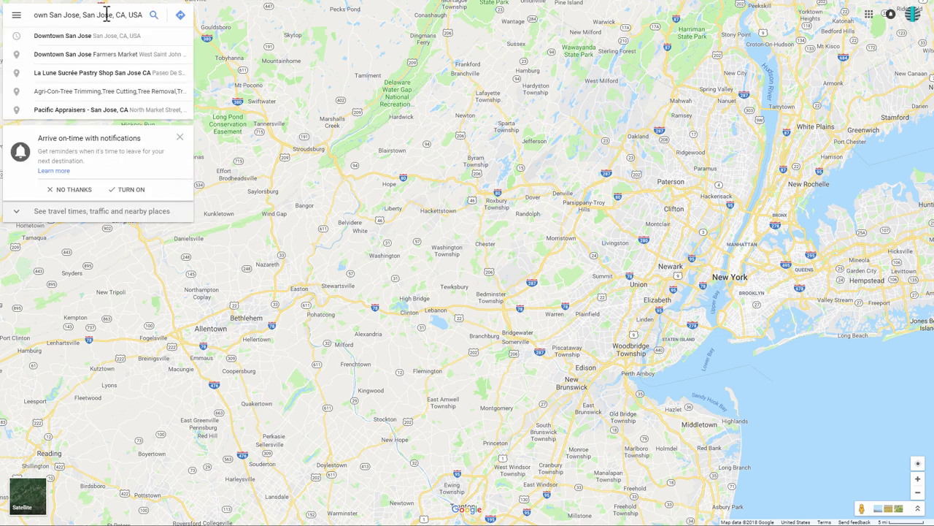
left_click(154, 16)
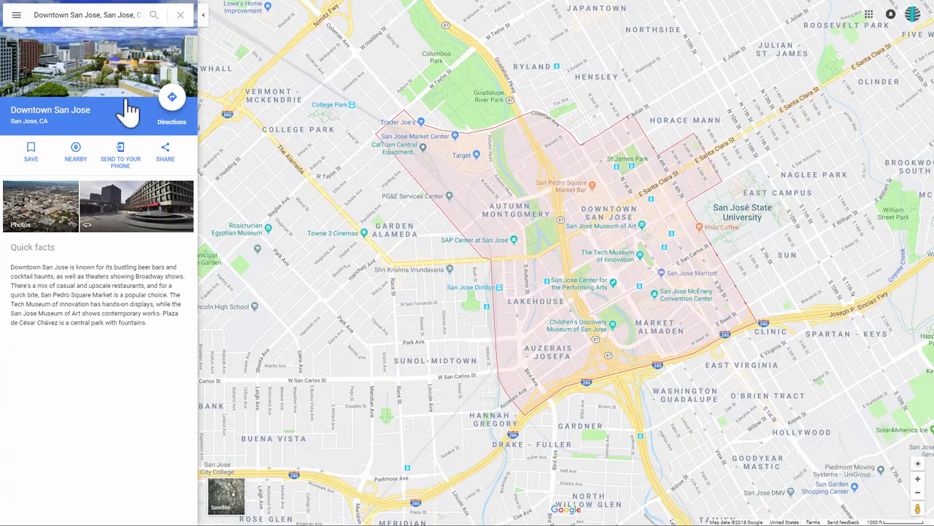
Get custom-size embed map code for Downtown San Jose and select it
left_click(164, 154)
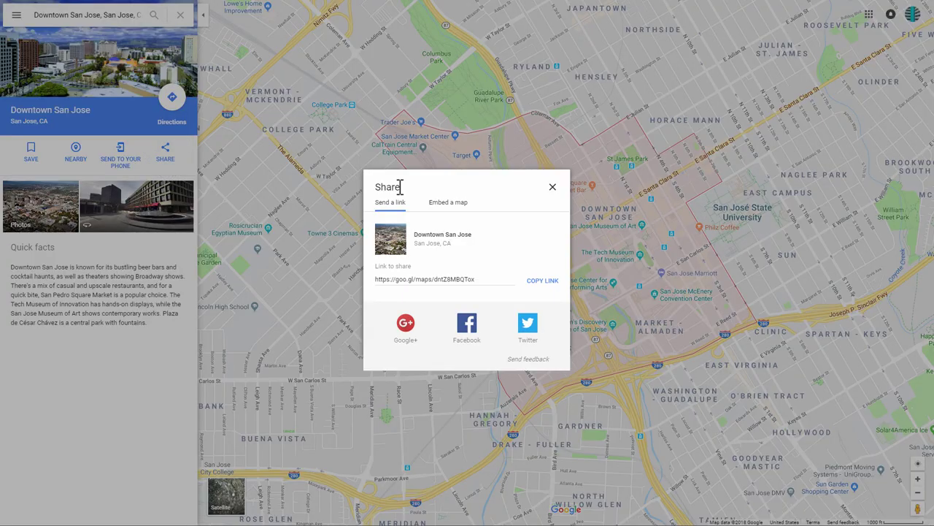
left_click(443, 209)
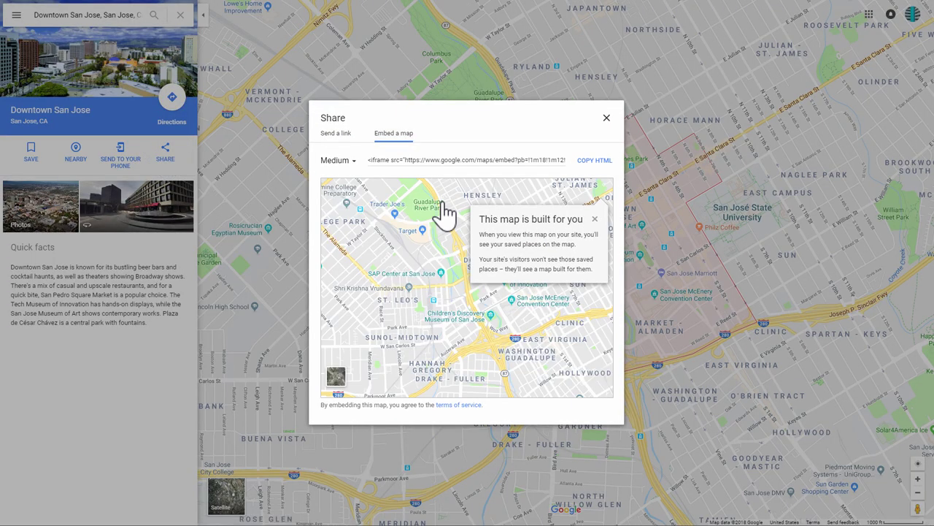
left_click(337, 162)
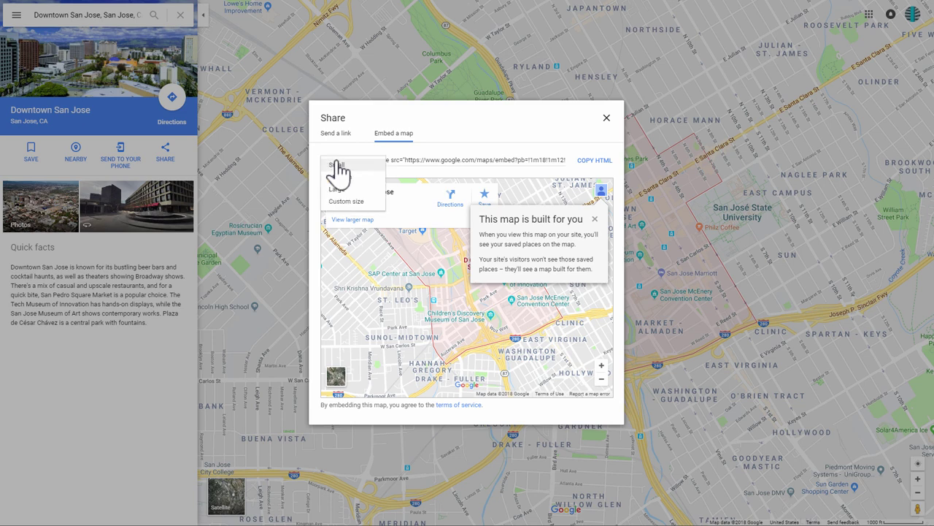
left_click(345, 201)
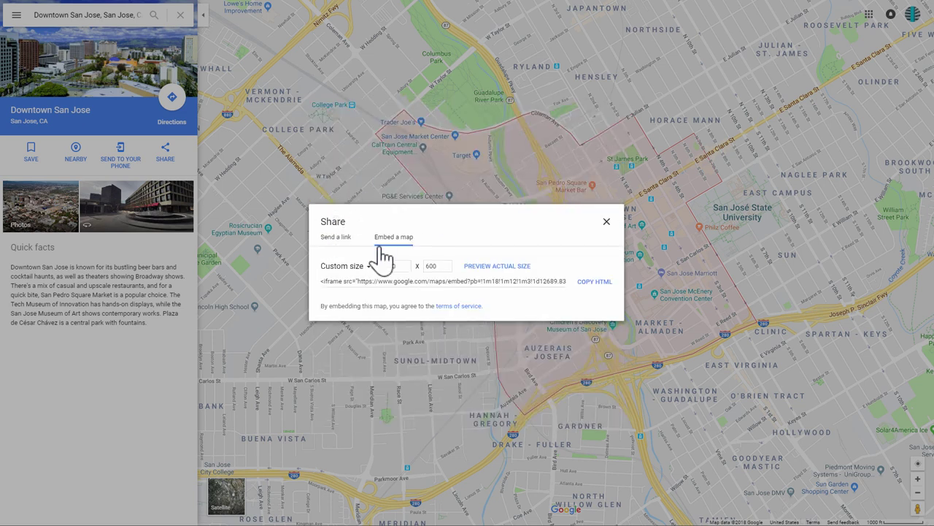
left_click(413, 278)
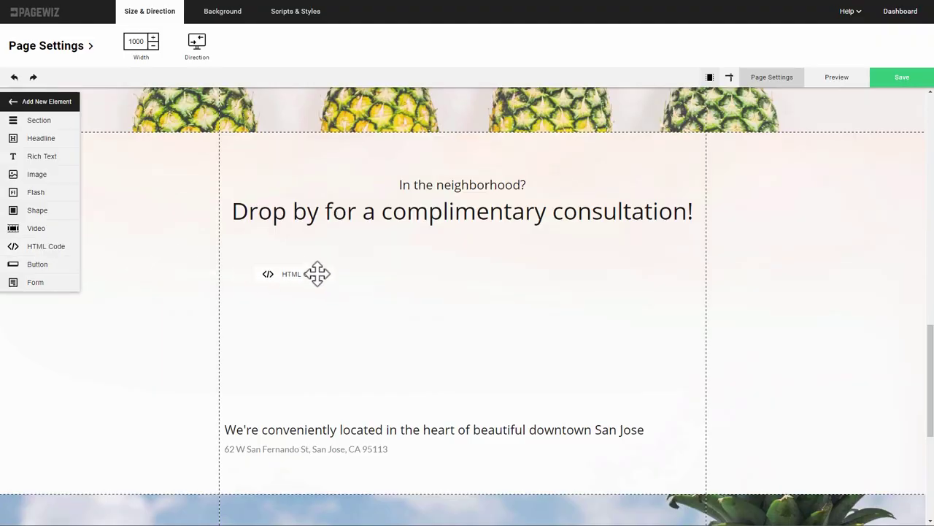
Add an HTML block named 'My map' with the San Jose embed code under the consultation heading
left_click_drag(316, 271, 323, 288)
key("ctrl+v")
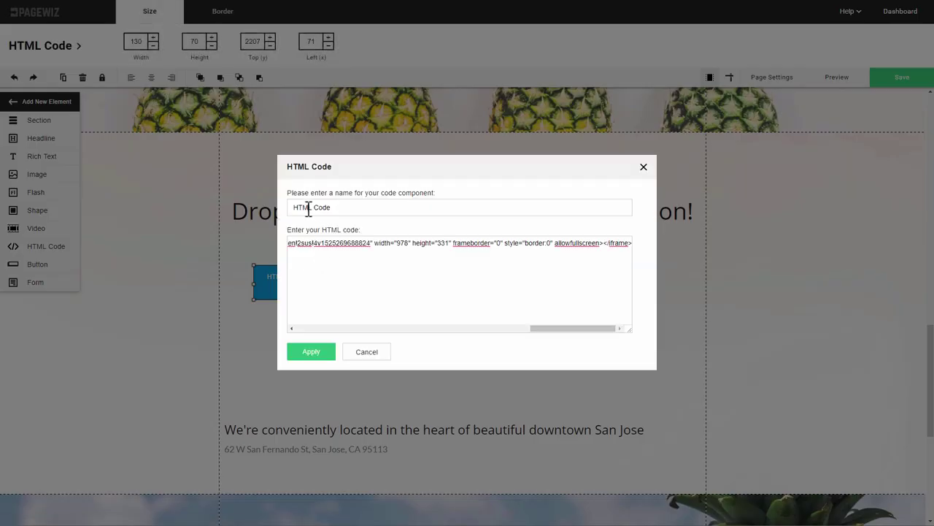
left_click(311, 351)
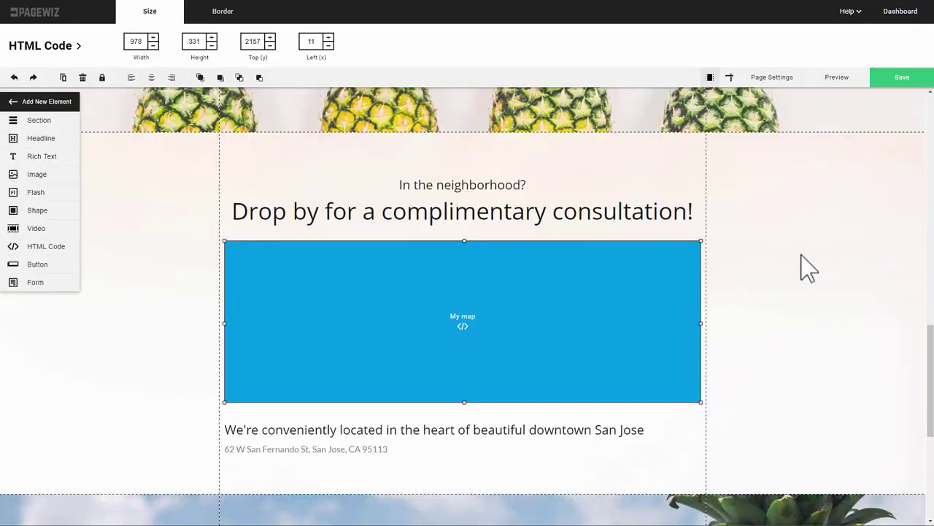
left_click(805, 267)
scroll(807, 270, "down", 4)
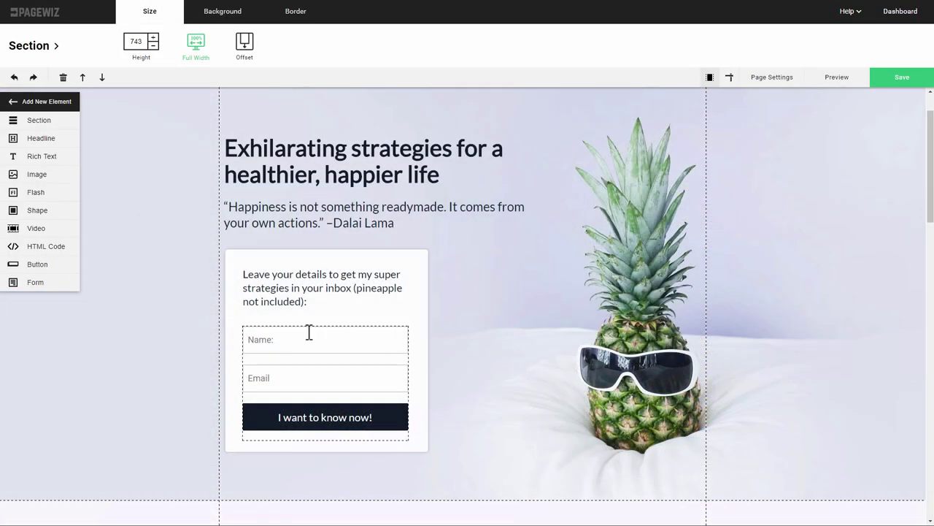
left_click(309, 331)
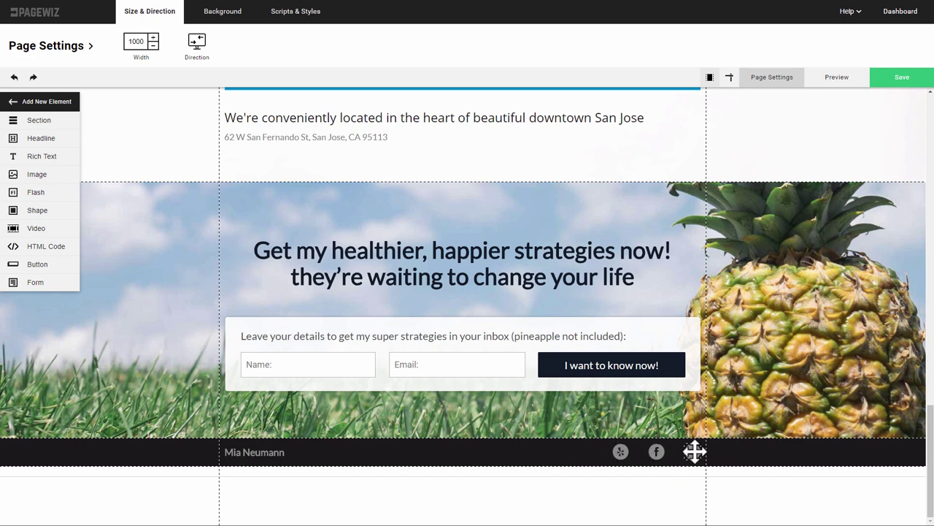
left_click(656, 451)
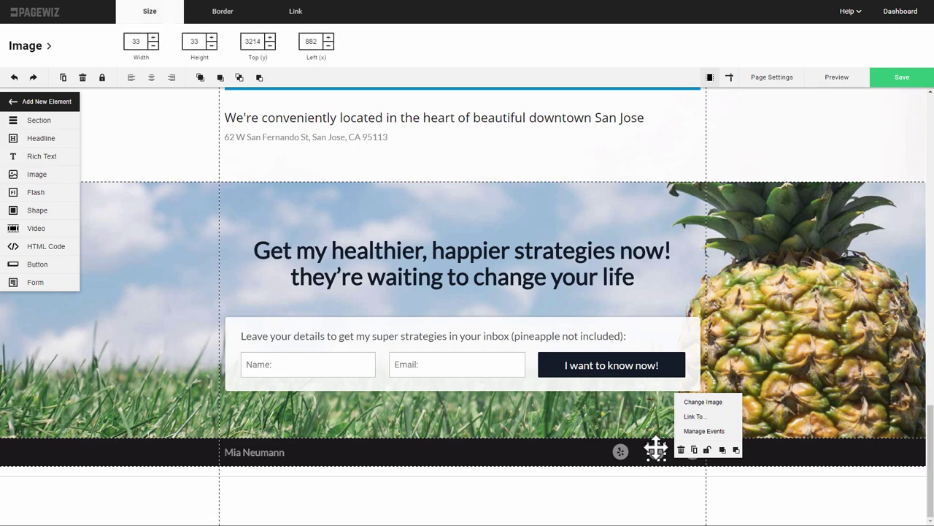
left_click(693, 416)
triple_click(434, 257)
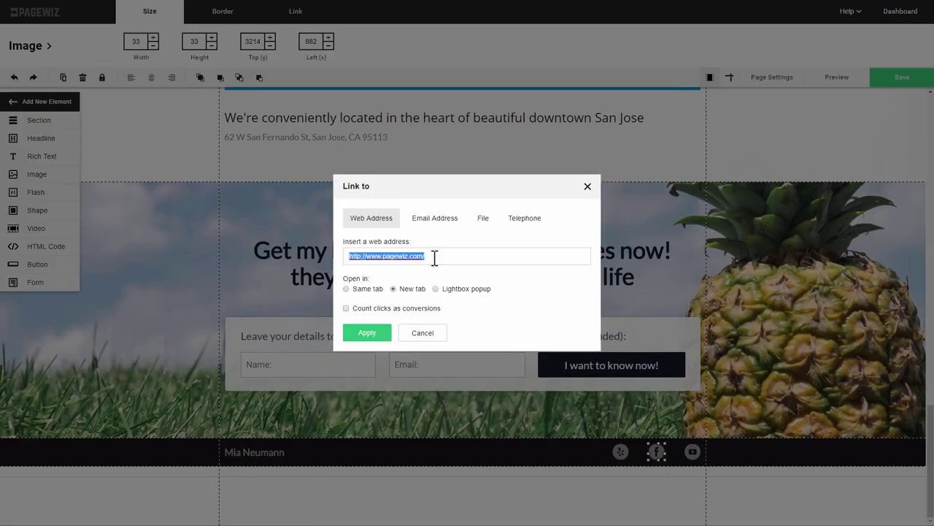
left_click(430, 333)
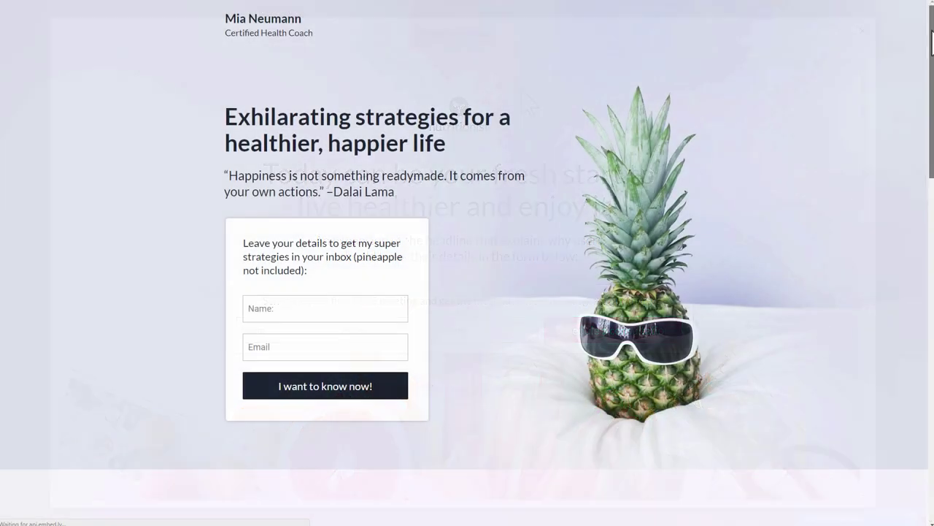
Scroll through the finished health-coach page and move toward the Pages dashboard
scroll(929, 66, "down", 3)
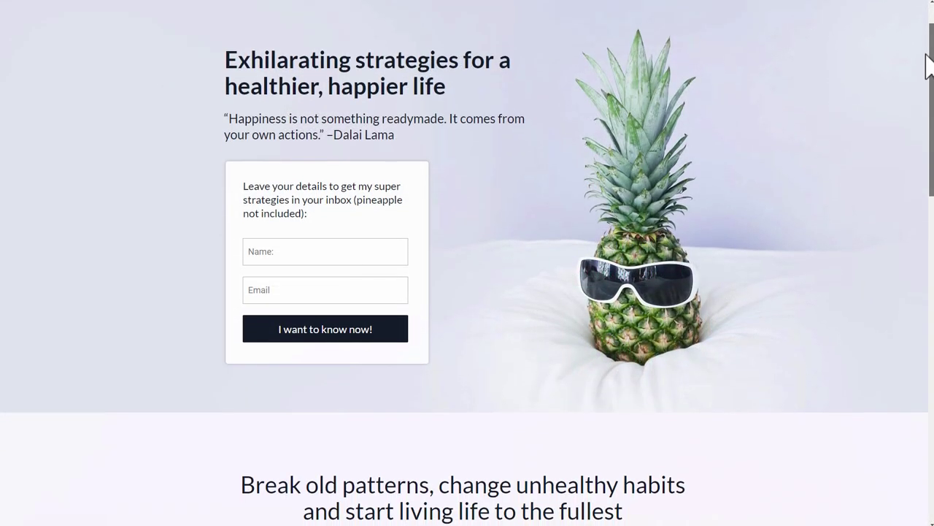
left_click_drag(929, 66, 914, 164)
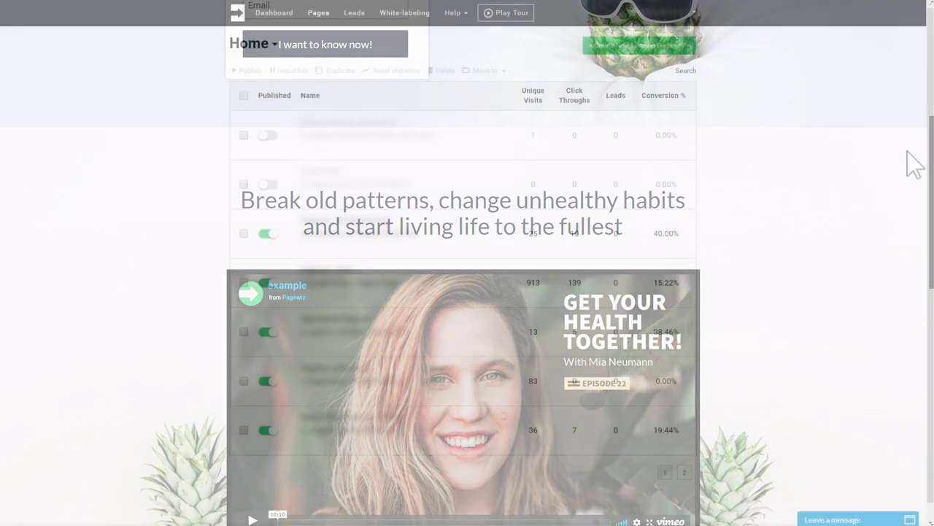